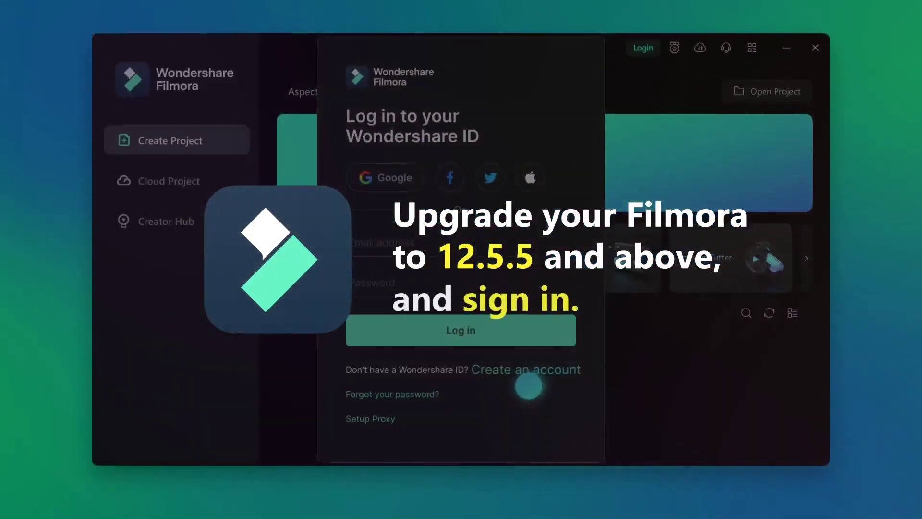
Create a new Filmora account with a password and sign in.
{"action": "left_click", "coordinate": [528, 382]}
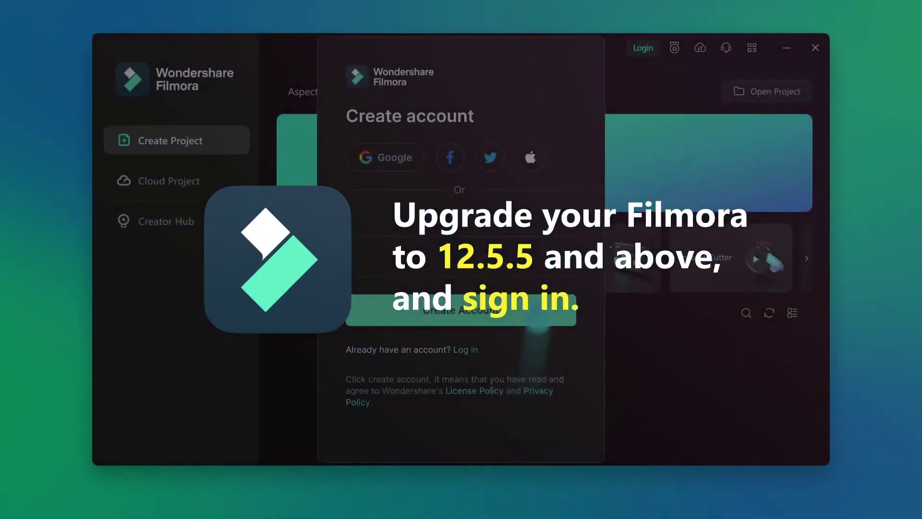
{"action": "left_click", "coordinate": [490, 268]}
{"action": "type", "text": "********************"}
{"action": "left_click", "coordinate": [521, 311]}
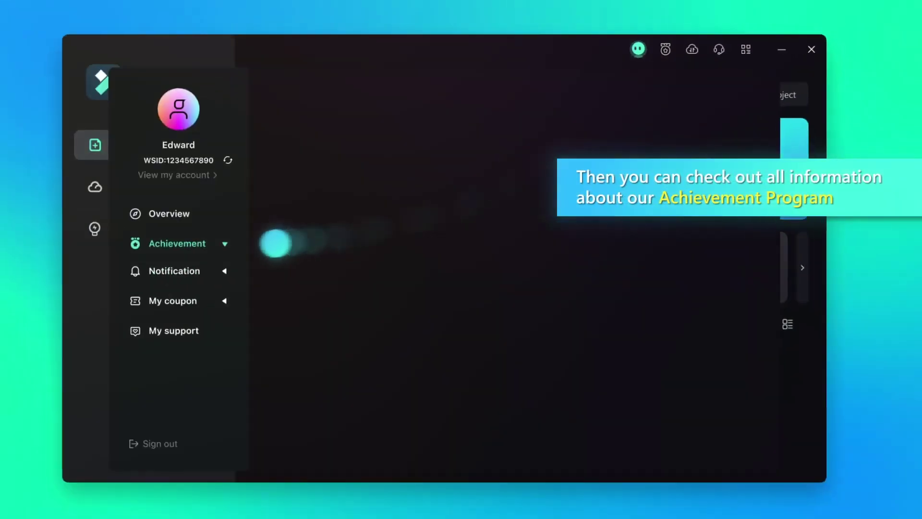
Browse the Achievement Program badges, viewing Passionate Creator and sharing the Practice Squad milestone.
{"action": "left_click", "coordinate": [237, 235]}
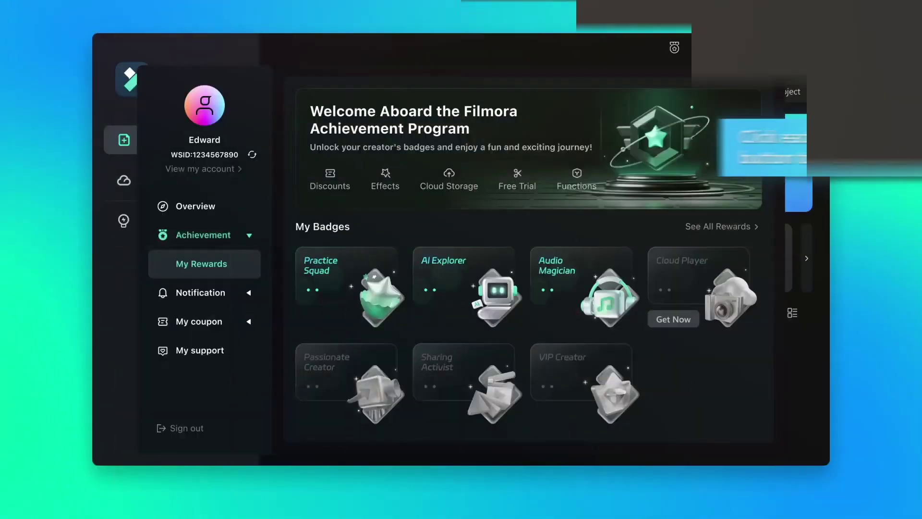
{"action": "left_click", "coordinate": [342, 418]}
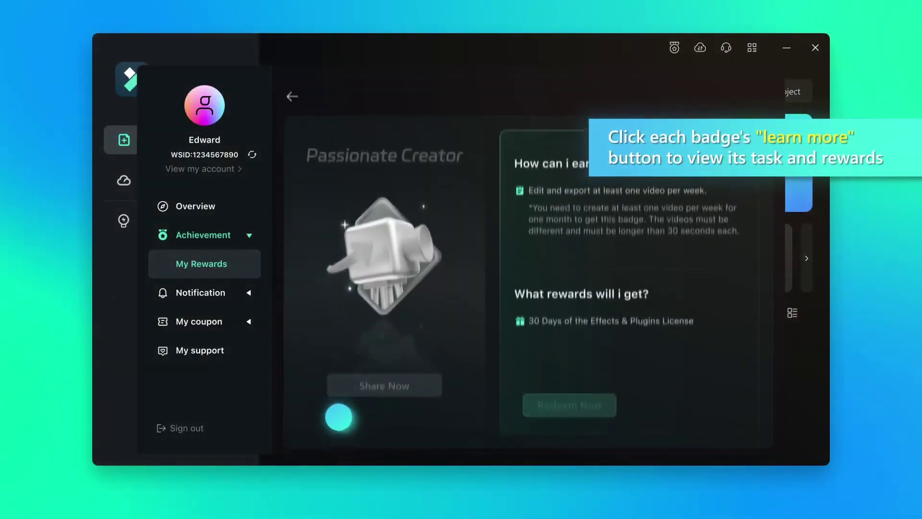
{"action": "left_click", "coordinate": [308, 89]}
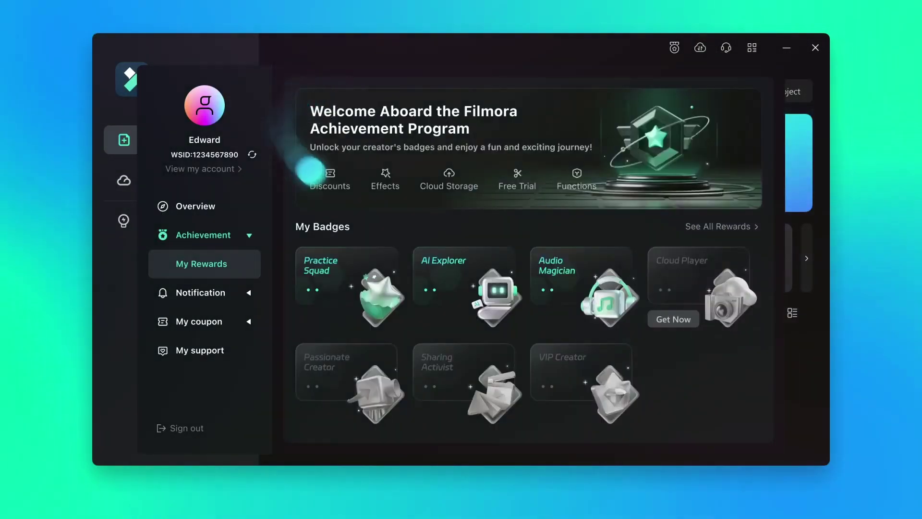
{"action": "left_click", "coordinate": [348, 318]}
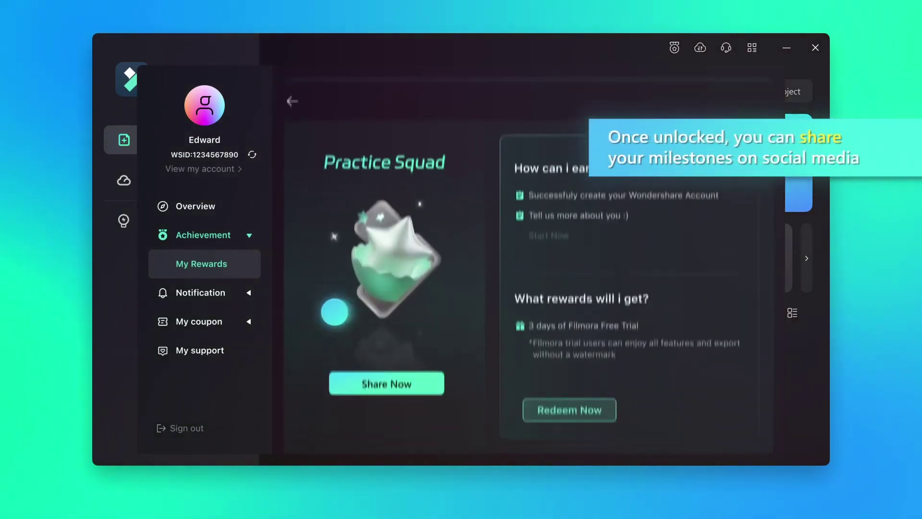
{"action": "left_click", "coordinate": [386, 374]}
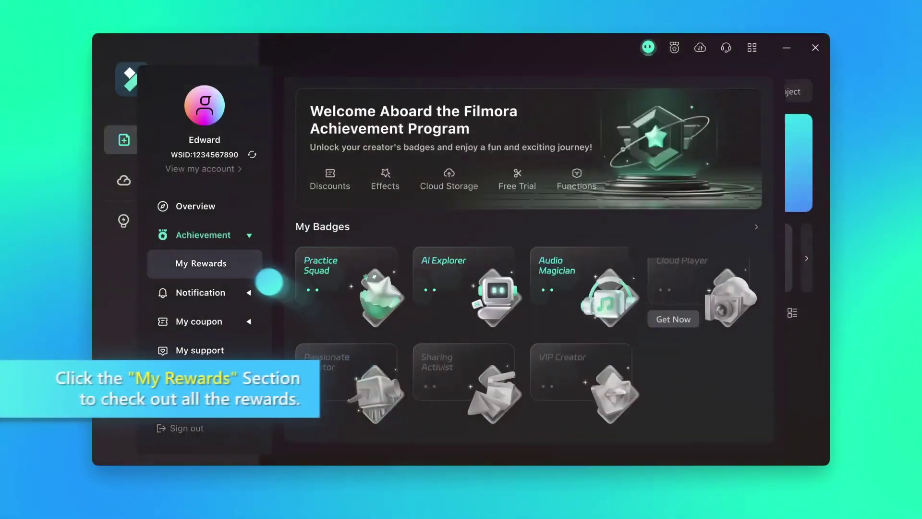
Redeem the Practice Squad free trial in My Rewards and check the redeemed rewards.
{"action": "left_click", "coordinate": [242, 274]}
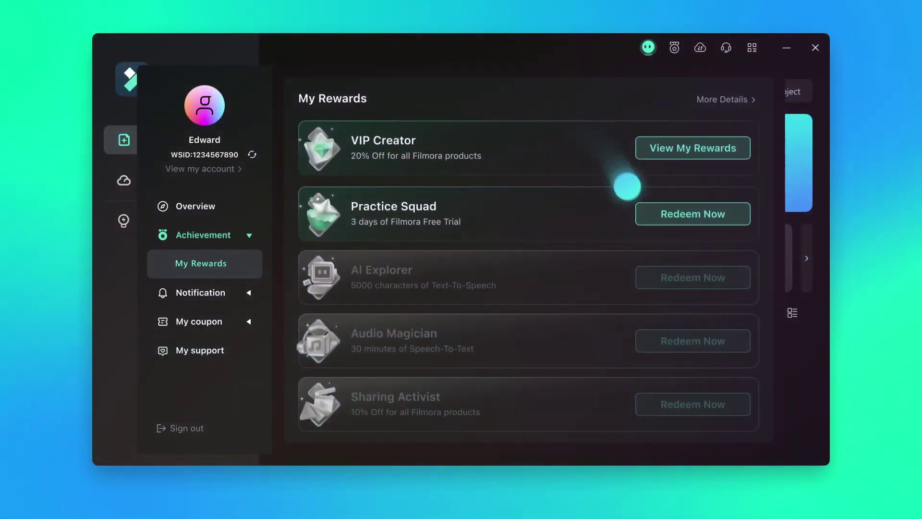
{"action": "left_click", "coordinate": [642, 220]}
{"action": "left_click", "coordinate": [547, 287]}
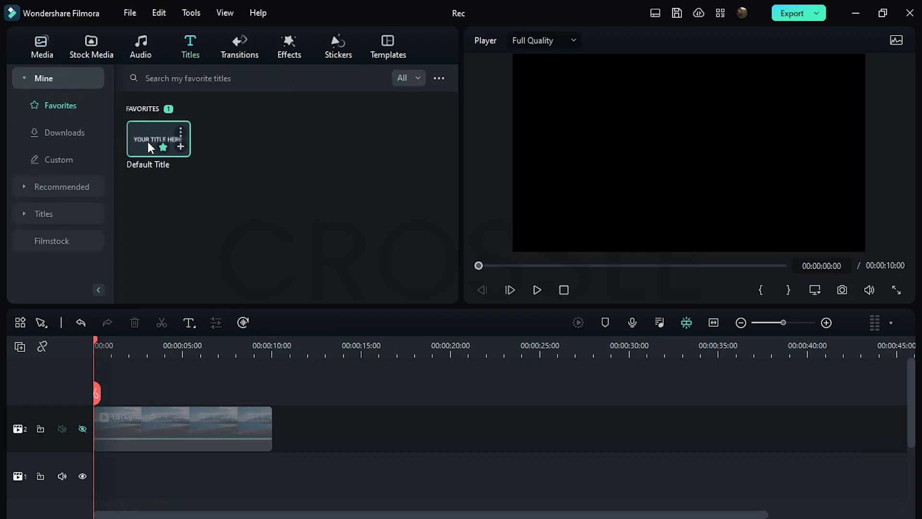
Place the Default Title on track 1, stretched to about 10 seconds.
{"action": "left_click_drag", "start_coordinate": [150, 146], "coordinate": [96, 468]}
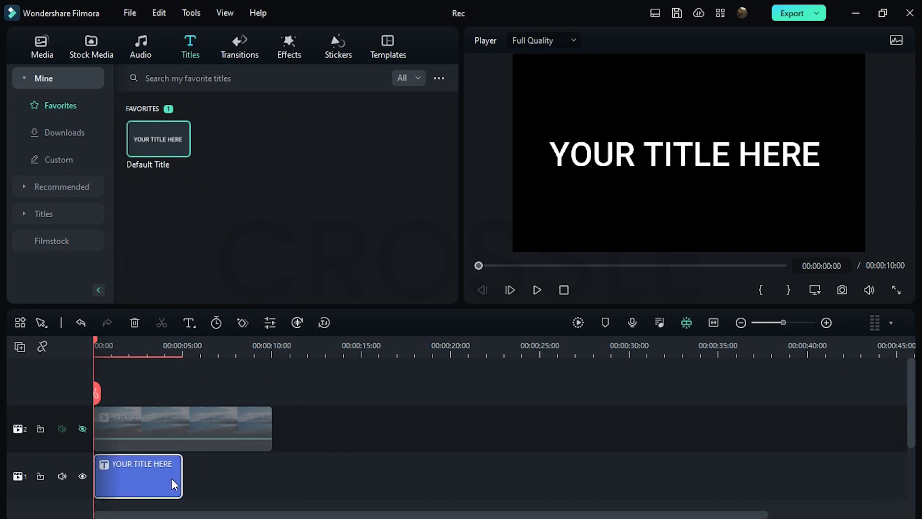
{"action": "left_click_drag", "start_coordinate": [173, 484], "coordinate": [265, 486]}
{"action": "double_click", "coordinate": [246, 487]}
{"action": "left_click", "coordinate": [367, 285]}
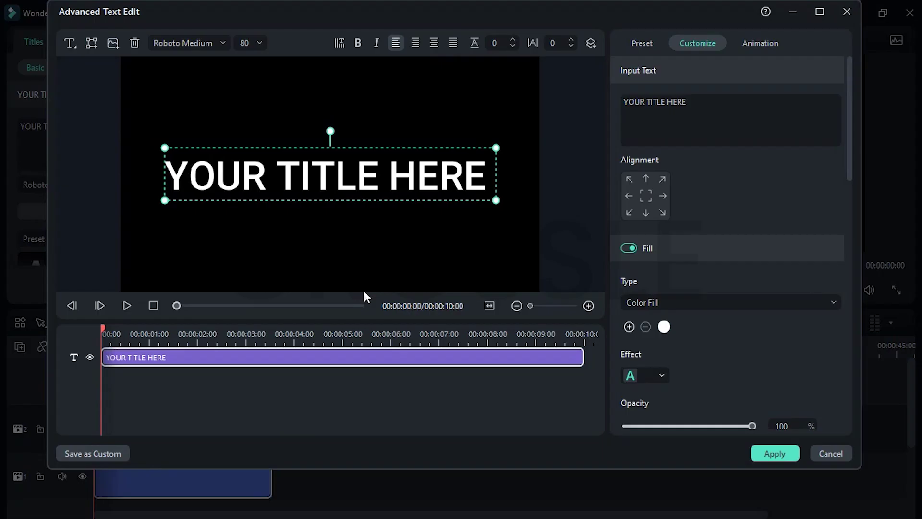
Change the title text to VIEW in Montserrat Black at size 200 and apply.
{"action": "key", "text": "BackSpace"}
{"action": "key", "text": "BackSpace"}
{"action": "key", "text": "BackSpace"}
{"action": "key", "text": "BackSpace"}
{"action": "key", "text": "BackSpace"}
{"action": "key", "text": "BackSpace"}
{"action": "key", "text": "BackSpace"}
{"action": "key", "text": "BackSpace"}
{"action": "key", "text": "BackSpace"}
{"action": "key", "text": "BackSpace"}
{"action": "key", "text": "BackSpace"}
{"action": "key", "text": "BackSpace"}
{"action": "key", "text": "BackSpace"}
{"action": "key", "text": "BackSpace"}
{"action": "key", "text": "BackSpace"}
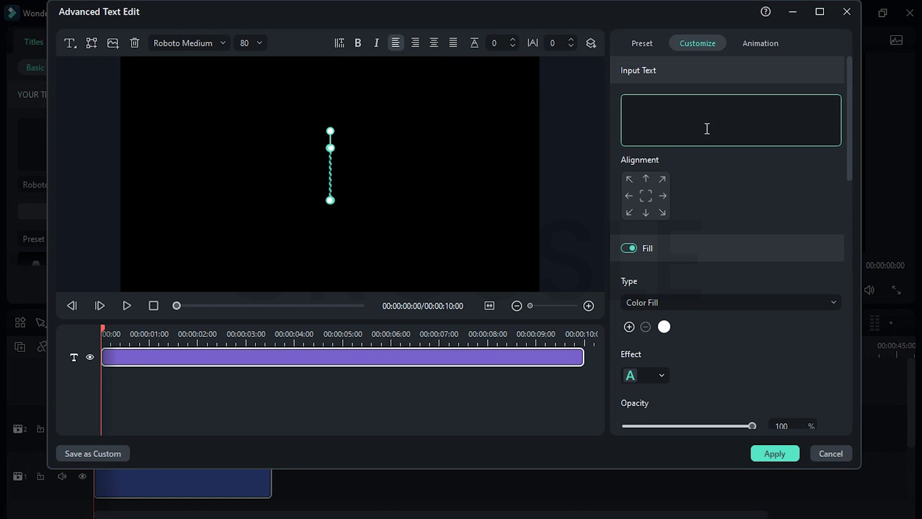
{"action": "type", "text": "VIEW"}
{"action": "left_click", "coordinate": [199, 47]}
{"action": "type", "text": "mont"}
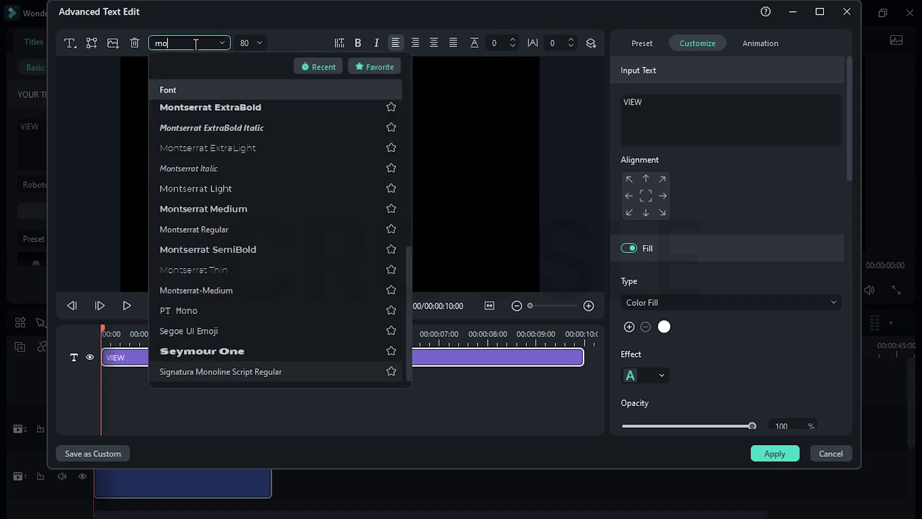
{"action": "left_click", "coordinate": [198, 109]}
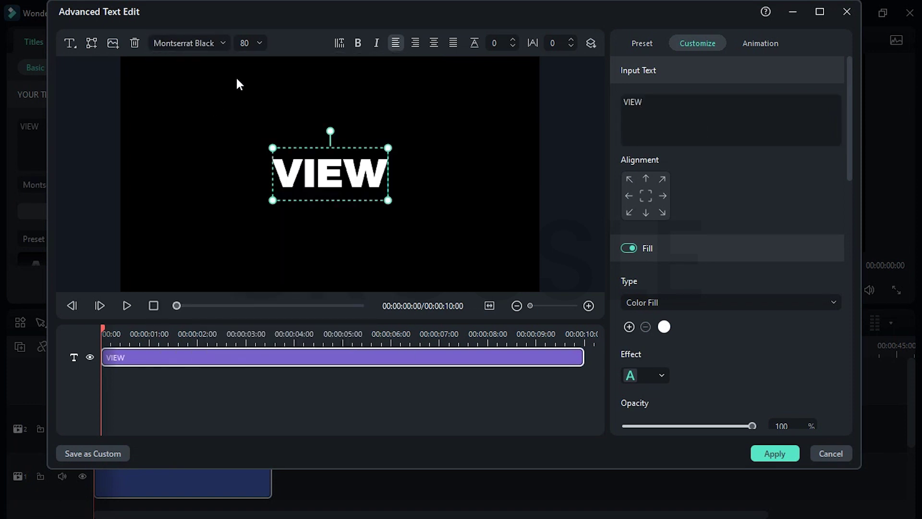
{"action": "double_click", "coordinate": [246, 43]}
{"action": "type", "text": "200"}
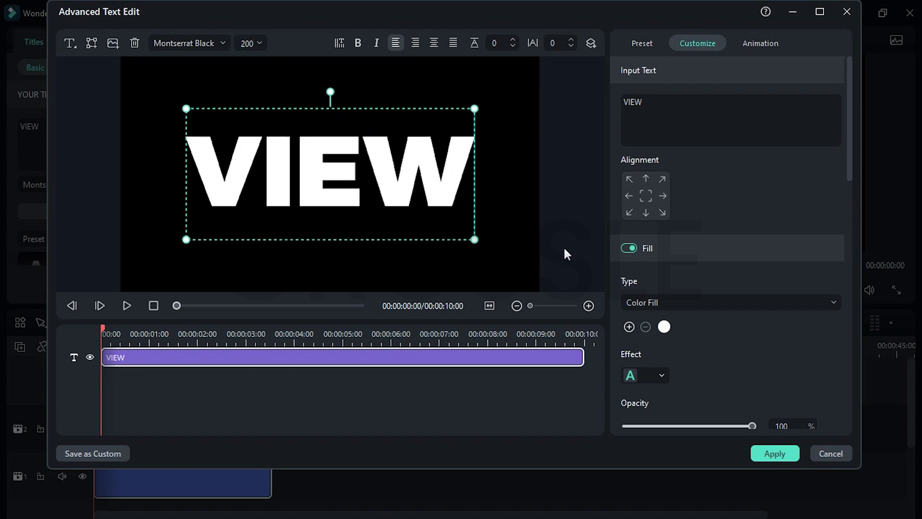
{"action": "left_click", "coordinate": [763, 453]}
Keyframe the VIEW title's start at Scale 2000% and Position Y -50.
{"action": "left_click", "coordinate": [83, 42]}
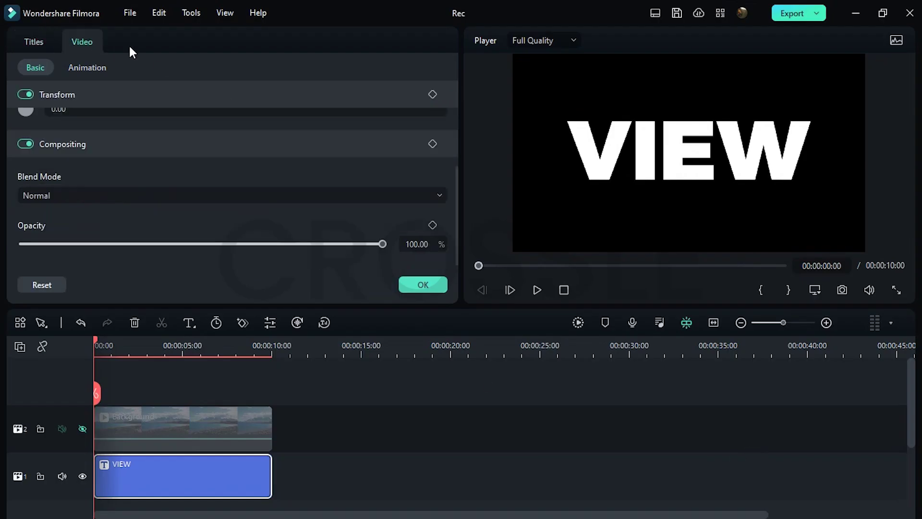
{"action": "left_click_drag", "start_coordinate": [453, 183], "coordinate": [456, 101]}
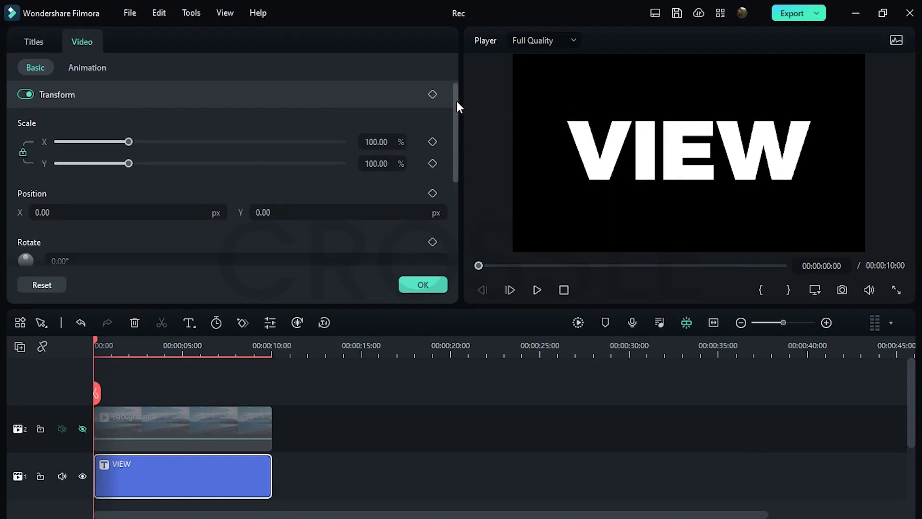
{"action": "left_click", "coordinate": [433, 141]}
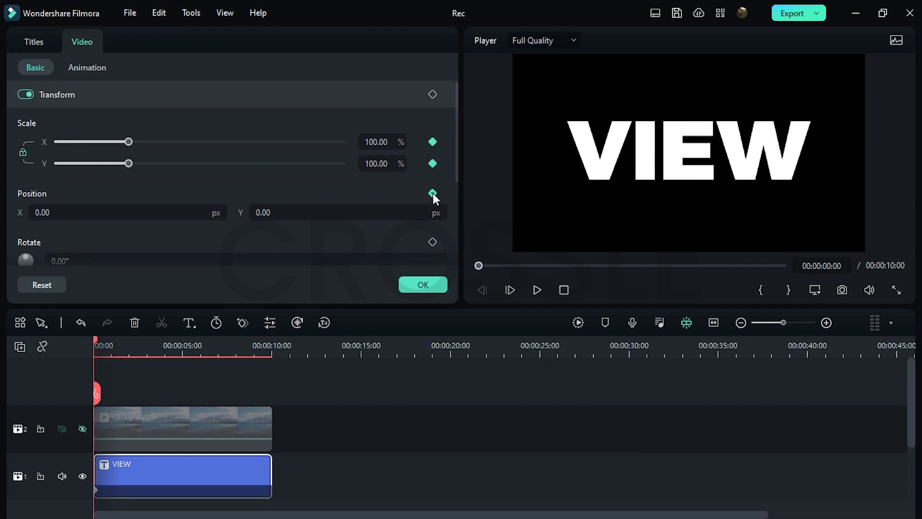
{"action": "left_click_drag", "start_coordinate": [135, 143], "coordinate": [404, 159]}
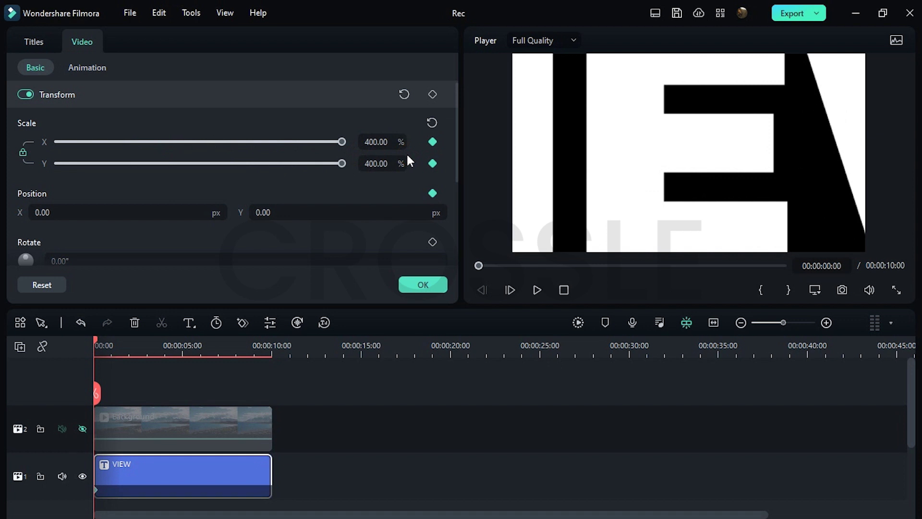
{"action": "left_click", "coordinate": [379, 144]}
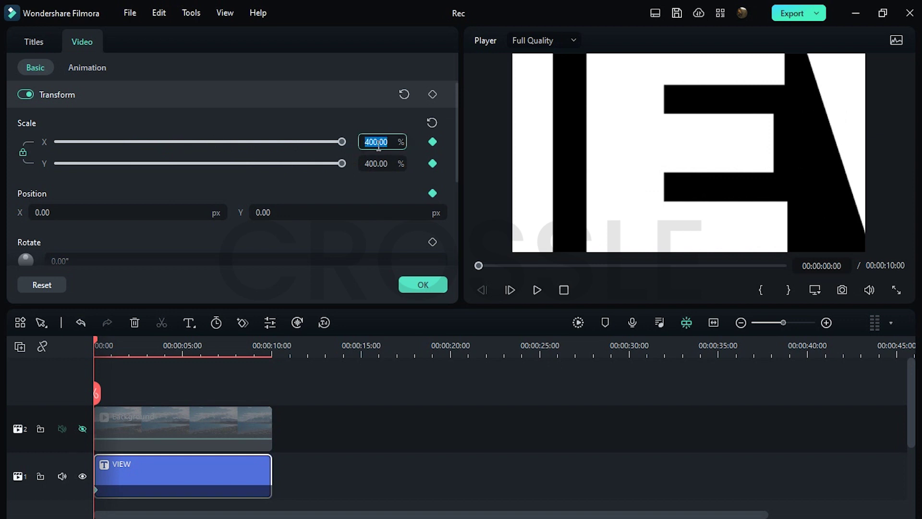
{"action": "type", "text": "1000"}
{"action": "key", "text": "Return"}
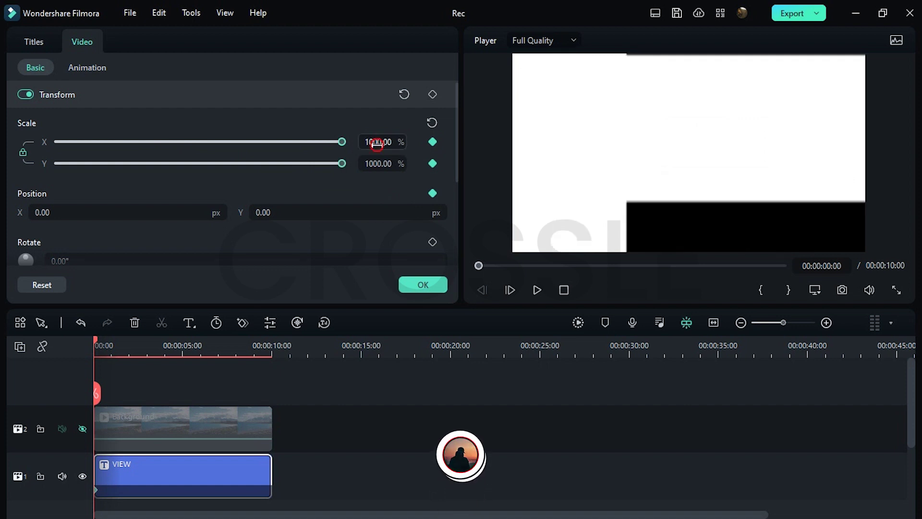
{"action": "type", "text": "2000"}
{"action": "key", "text": "Return"}
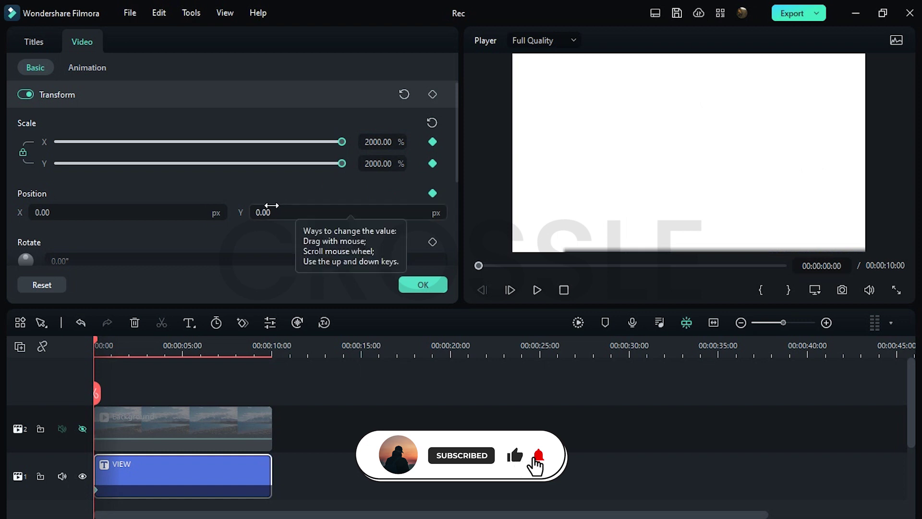
{"action": "left_click_drag", "start_coordinate": [268, 208], "coordinate": [272, 207]}
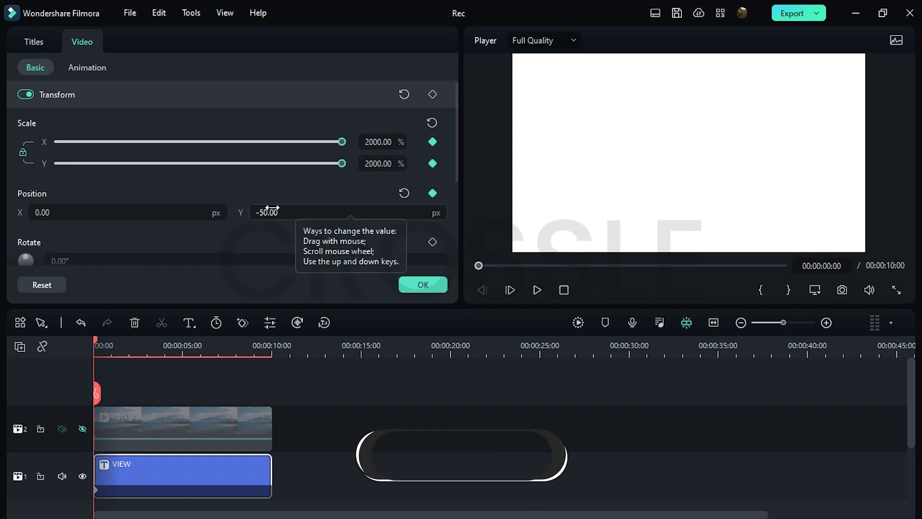
At about 7 seconds, add a keyframe resetting scale to 100% and position to 0,0.
{"action": "left_click", "coordinate": [207, 345]}
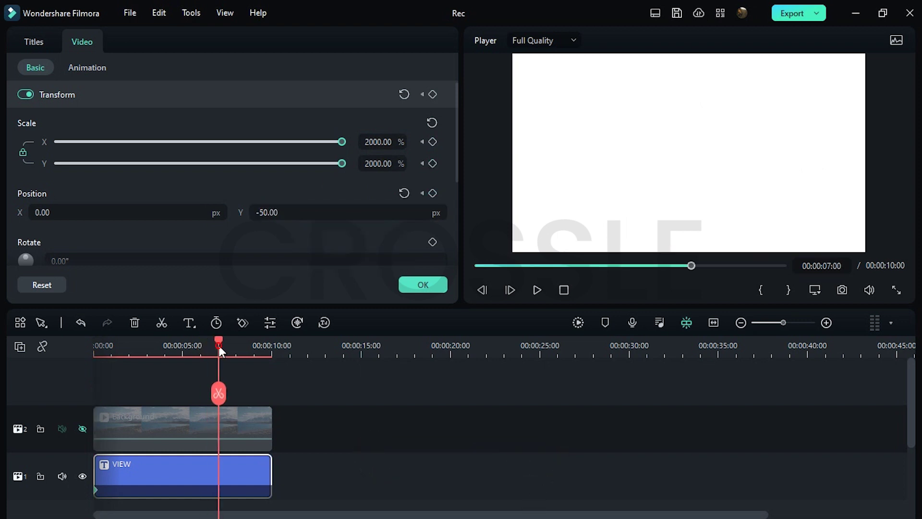
{"action": "left_click", "coordinate": [425, 123]}
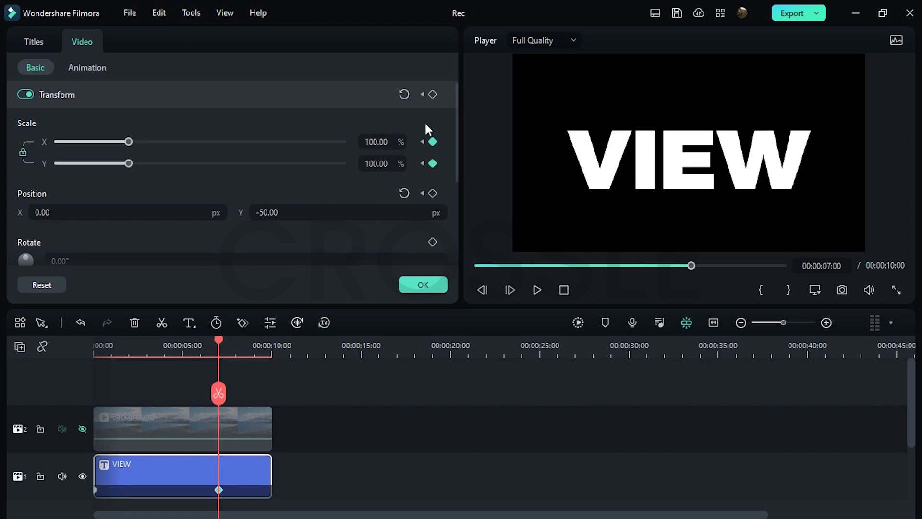
{"action": "left_click", "coordinate": [402, 193]}
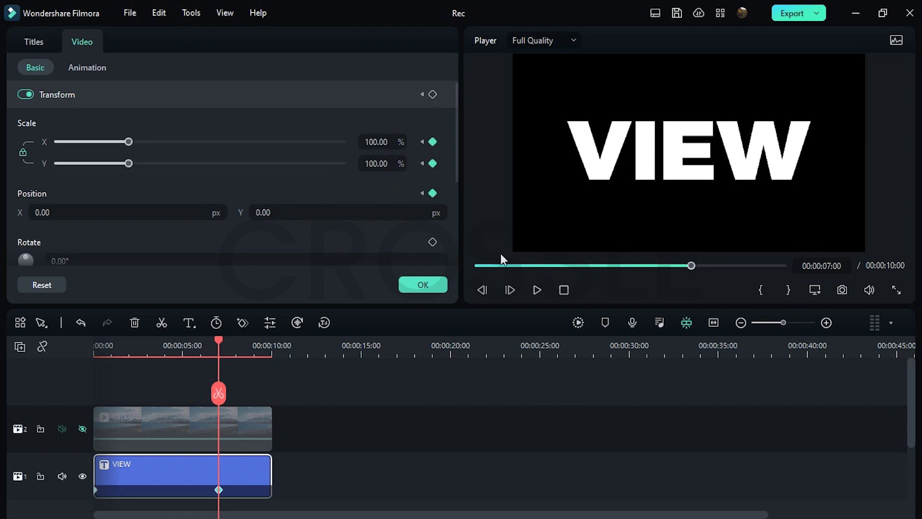
Preview the zoom-out animation and move the end keyframe earlier to about 6 seconds.
{"action": "left_click", "coordinate": [564, 289]}
{"action": "key", "text": "space"}
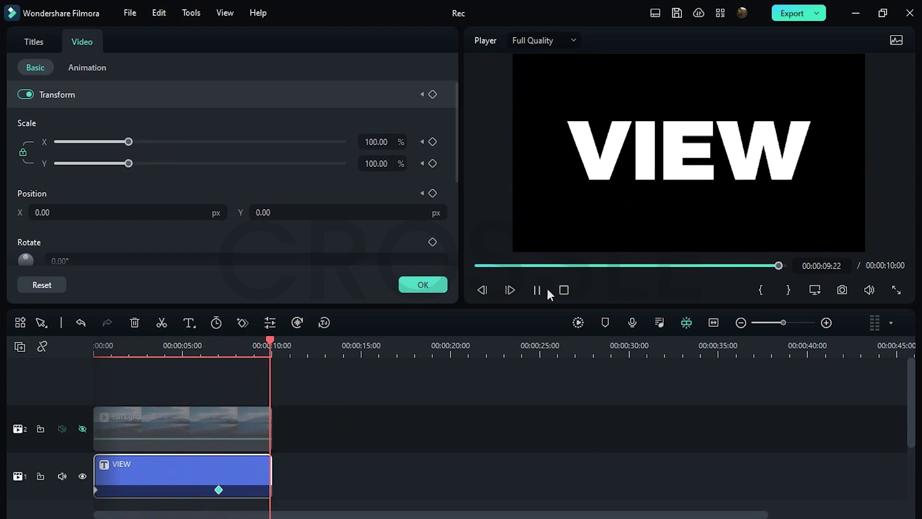
{"action": "left_click_drag", "start_coordinate": [217, 491], "coordinate": [201, 488]}
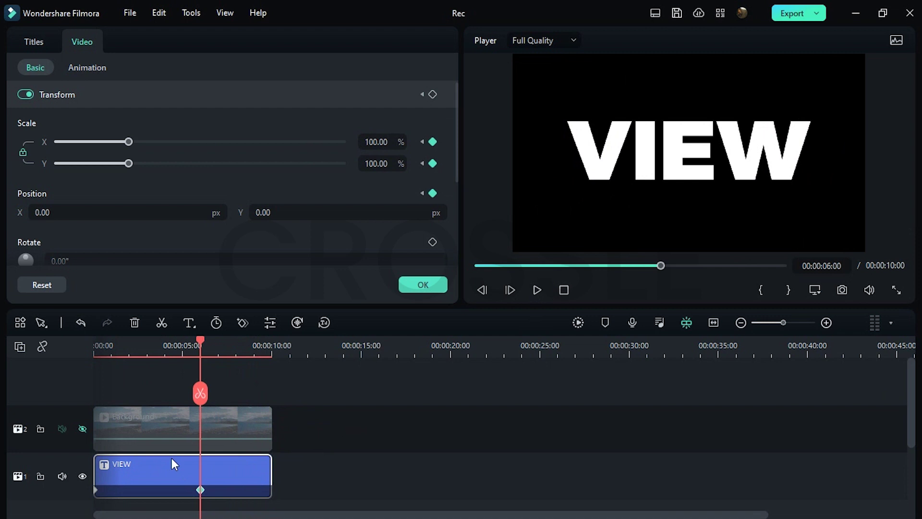
Unhide the mountain background track and set its blend mode to Multiply.
{"action": "left_click", "coordinate": [137, 425]}
{"action": "left_click", "coordinate": [82, 428]}
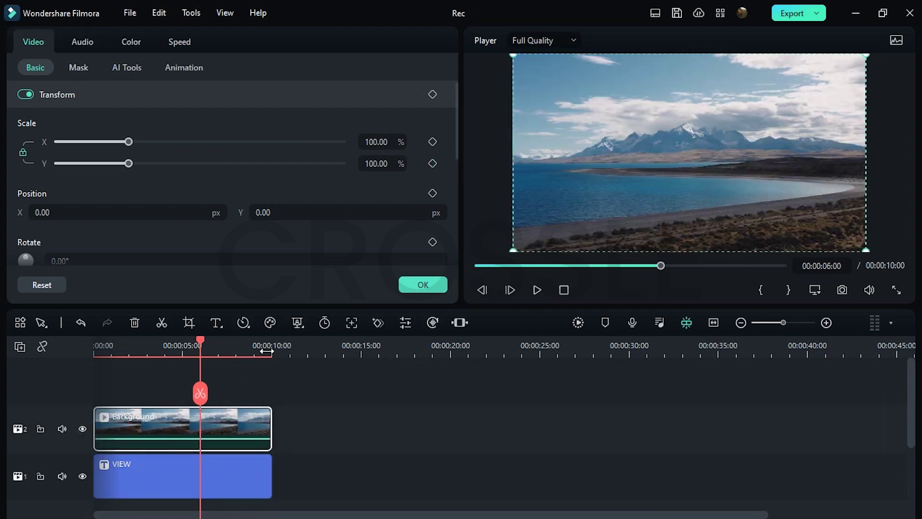
{"action": "scroll", "coordinate": [447, 188], "scroll_direction": "down", "scroll_amount": 5}
{"action": "left_click", "coordinate": [428, 191]}
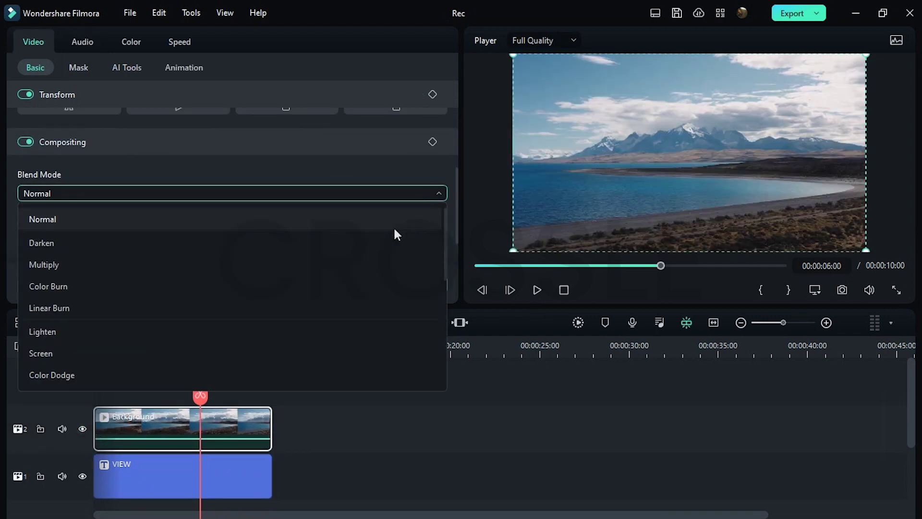
{"action": "left_click", "coordinate": [315, 265]}
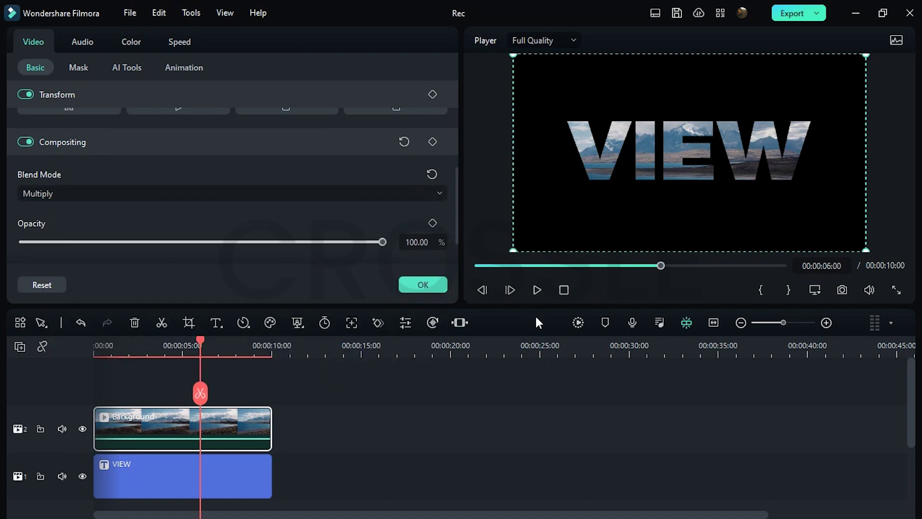
Render and play back the blended preview, then select the VIEW title clip.
{"action": "left_click", "coordinate": [578, 322]}
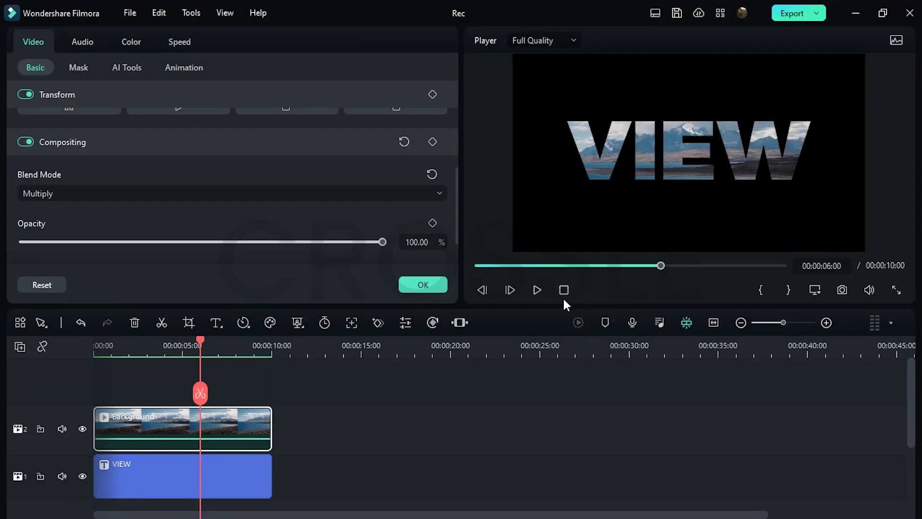
{"action": "left_click", "coordinate": [562, 293]}
{"action": "key", "text": "space"}
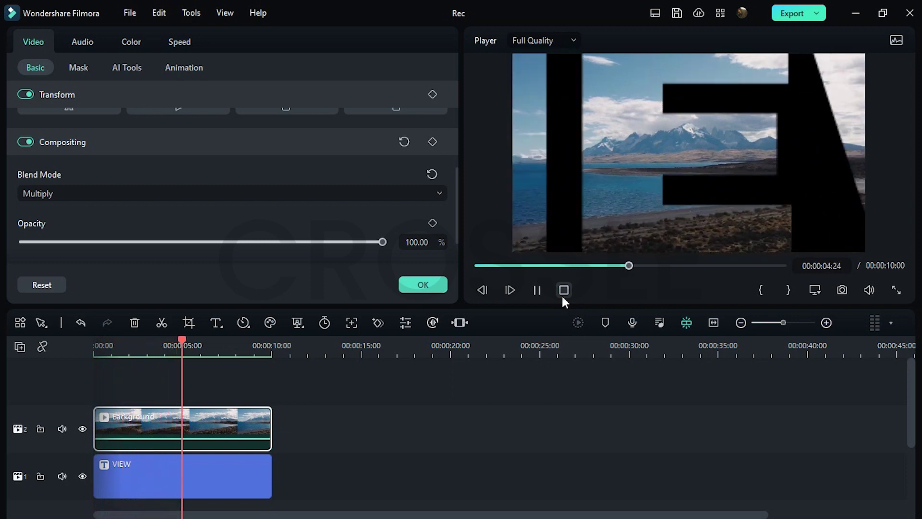
{"action": "key", "text": "space"}
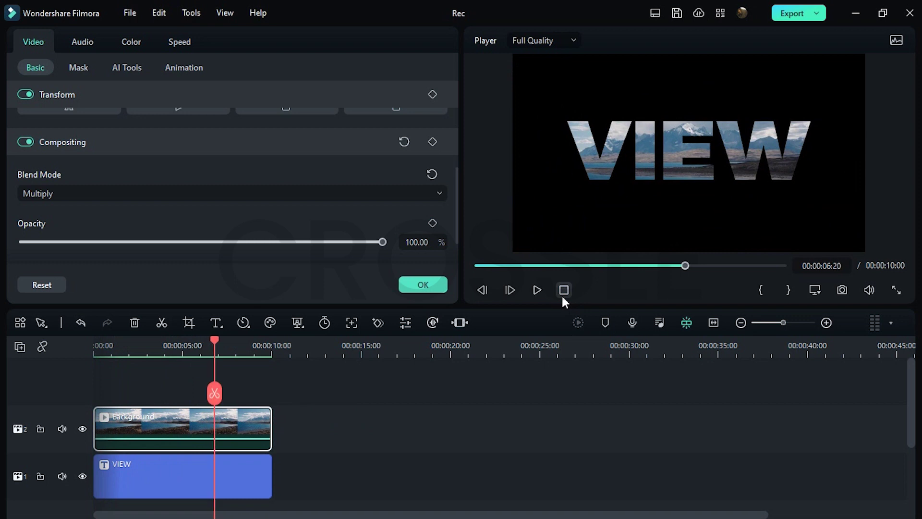
{"action": "left_click", "coordinate": [220, 474]}
Shift both VIEW title keyframes later in the clip and return to the start.
{"action": "left_click_drag", "start_coordinate": [96, 490], "coordinate": [120, 489]}
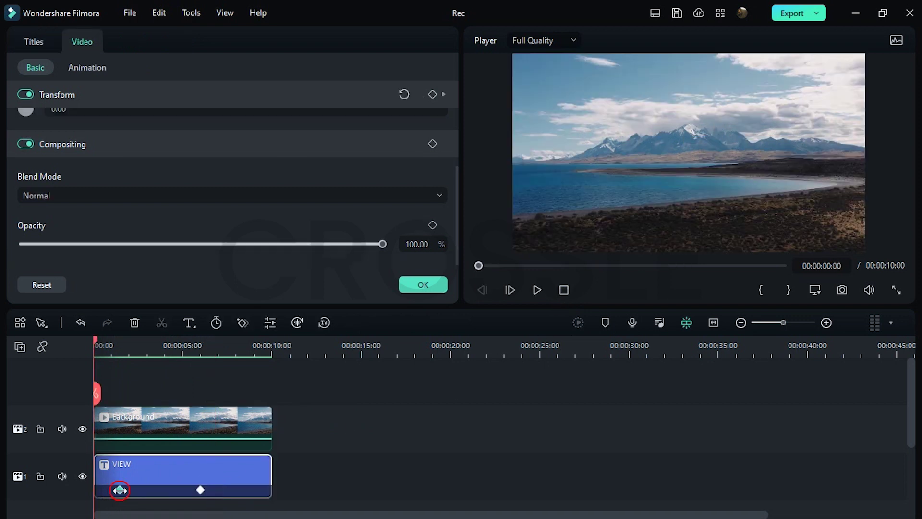
{"action": "left_click_drag", "start_coordinate": [200, 490], "coordinate": [240, 491]}
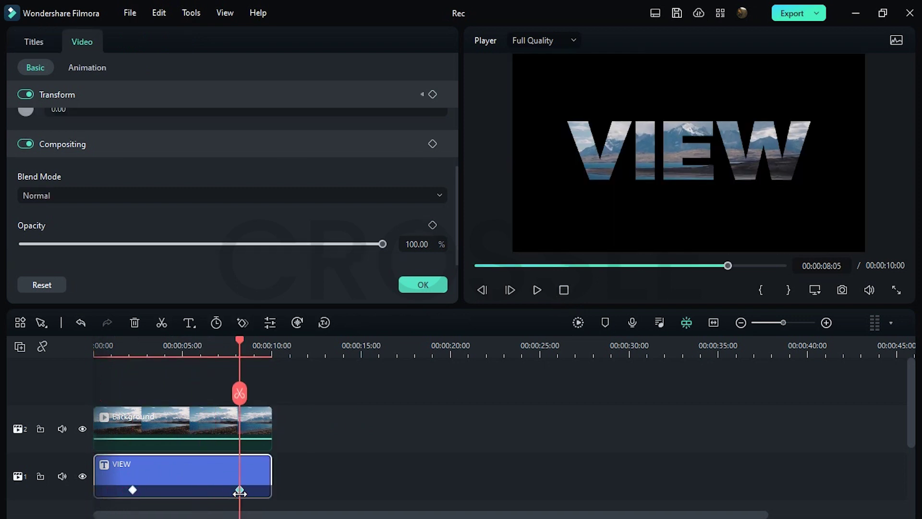
{"action": "left_click", "coordinate": [240, 490]}
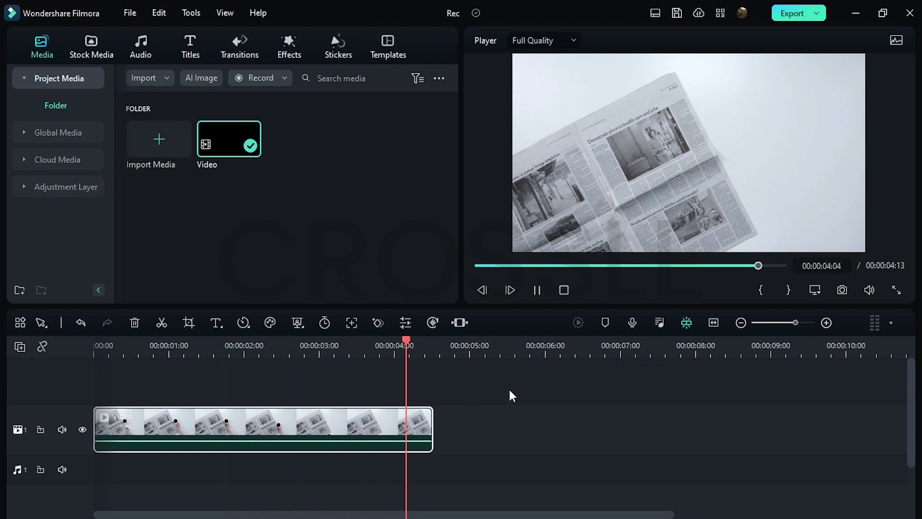
Place the motion-tracking box over the coffee cup and run the tracking analysis.
{"action": "left_click", "coordinate": [565, 288]}
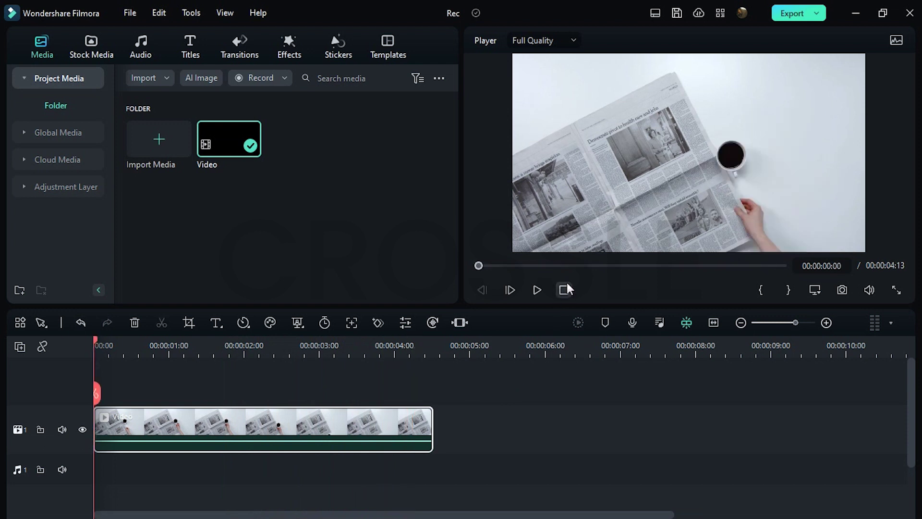
{"action": "left_click", "coordinate": [352, 323]}
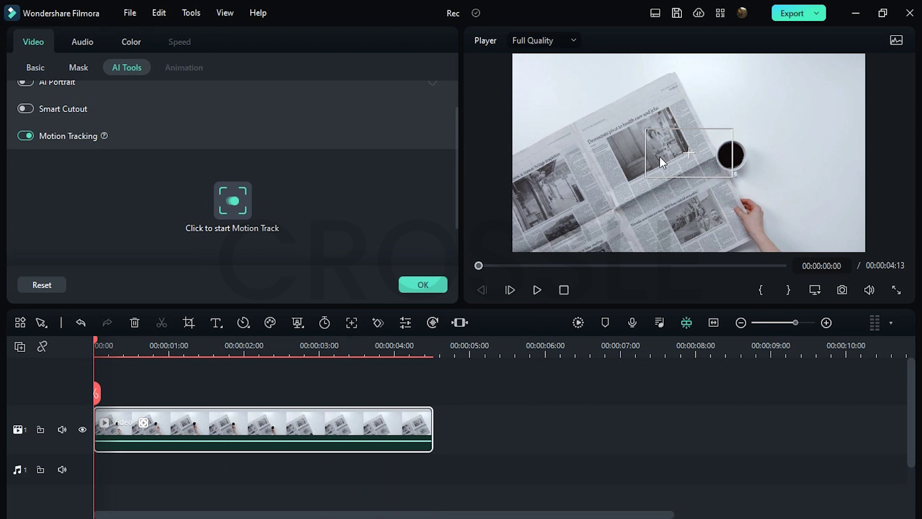
{"action": "left_click_drag", "start_coordinate": [669, 154], "coordinate": [729, 153]}
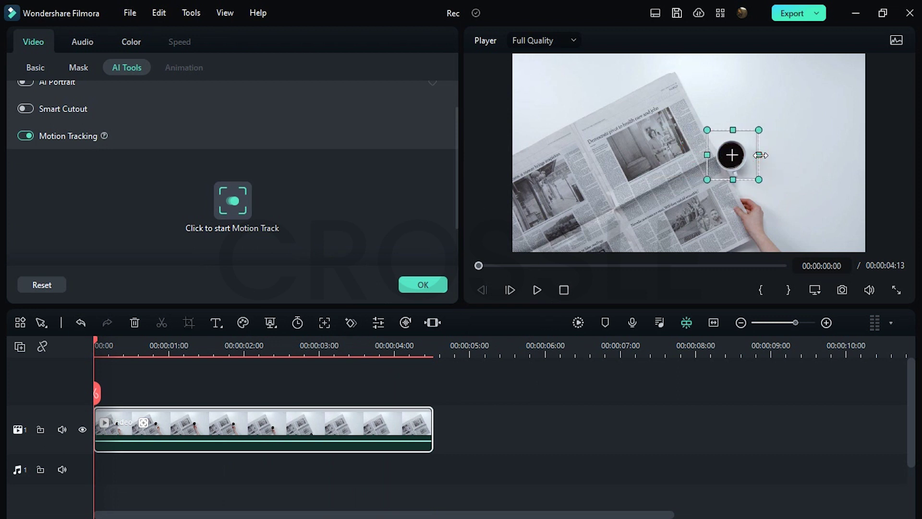
{"action": "left_click", "coordinate": [233, 200]}
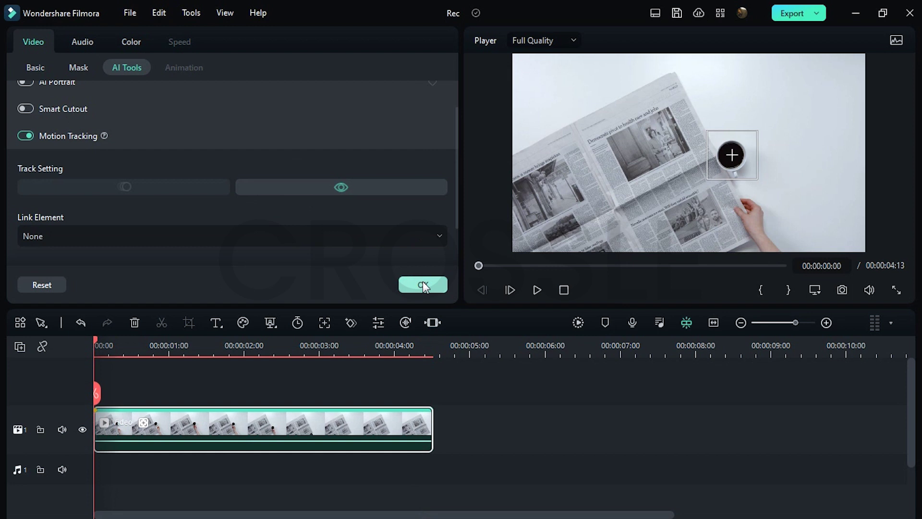
{"action": "left_click", "coordinate": [423, 285]}
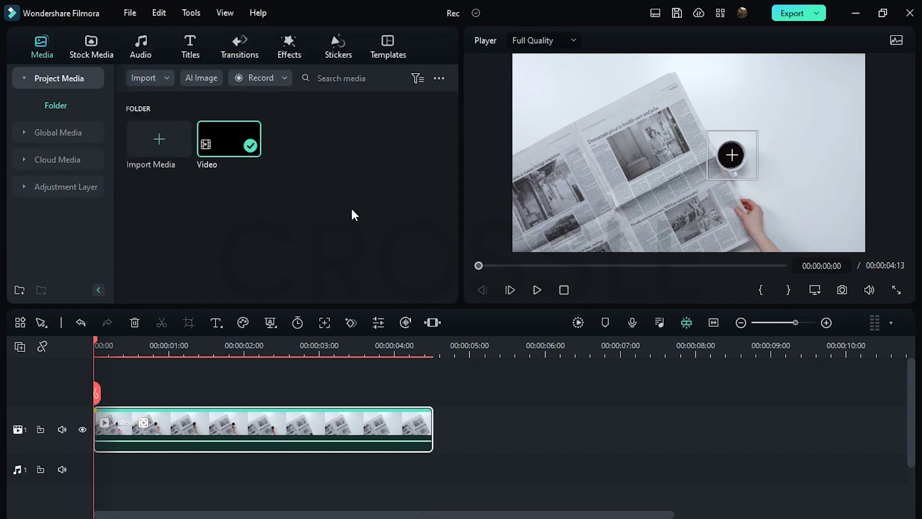
Add a Default Title above the newspaper clip and change its text to COFFEE.
{"action": "left_click", "coordinate": [202, 53]}
{"action": "left_click_drag", "start_coordinate": [180, 139], "coordinate": [82, 376]}
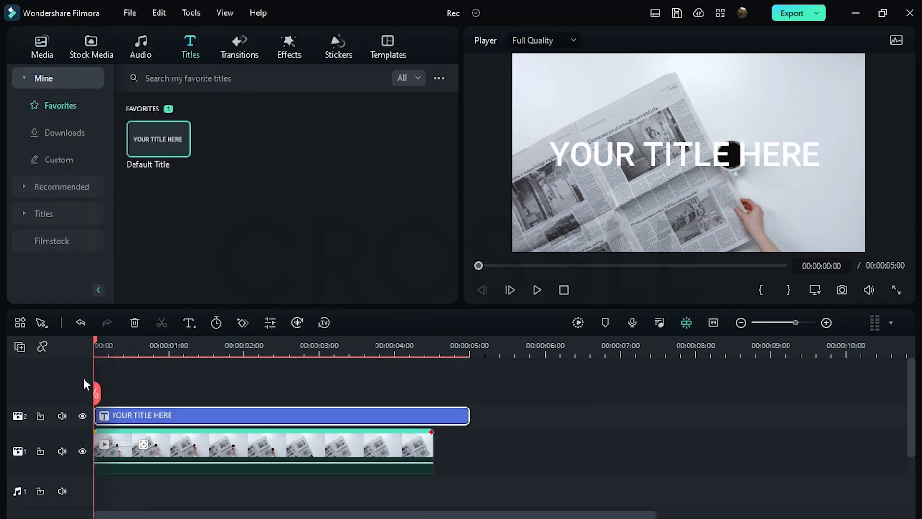
{"action": "left_click", "coordinate": [178, 416]}
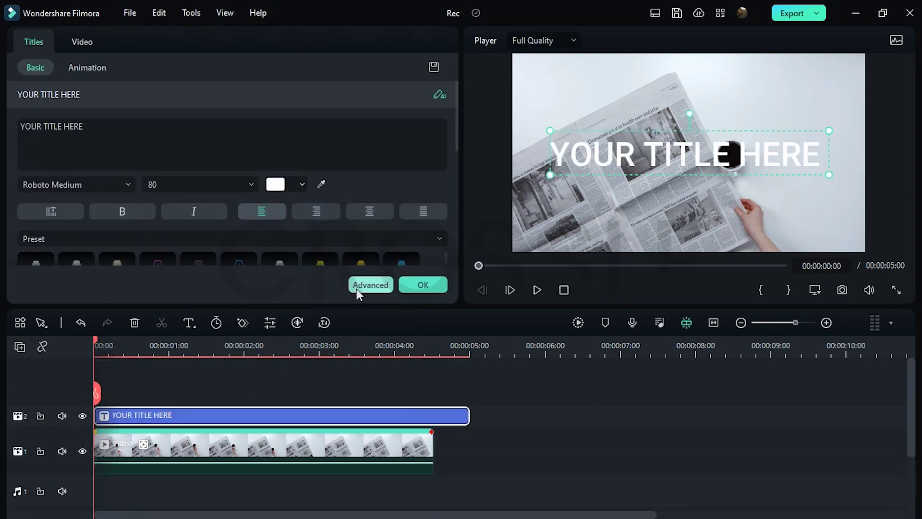
{"action": "left_click", "coordinate": [369, 285]}
{"action": "left_click", "coordinate": [761, 120]}
{"action": "key", "text": "BackSpace"}
{"action": "key", "text": "BackSpace"}
{"action": "key", "text": "BackSpace"}
{"action": "key", "text": "BackSpace"}
{"action": "key", "text": "BackSpace"}
{"action": "key", "text": "BackSpace"}
{"action": "key", "text": "BackSpace"}
{"action": "key", "text": "BackSpace"}
{"action": "key", "text": "BackSpace"}
{"action": "key", "text": "BackSpace"}
{"action": "key", "text": "BackSpace"}
{"action": "key", "text": "BackSpace"}
{"action": "key", "text": "BackSpace"}
{"action": "key", "text": "BackSpace"}
{"action": "key", "text": "BackSpace"}
{"action": "type", "text": "COFFEE"}
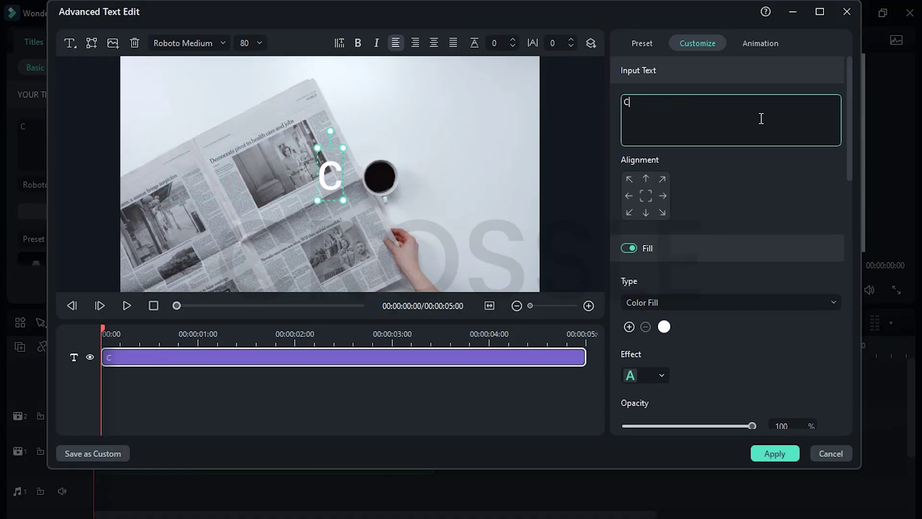
Style COFFEE in black Roboto Condensed Light Italic at size 56 and apply.
{"action": "left_click", "coordinate": [226, 43]}
{"action": "left_click", "coordinate": [251, 166]}
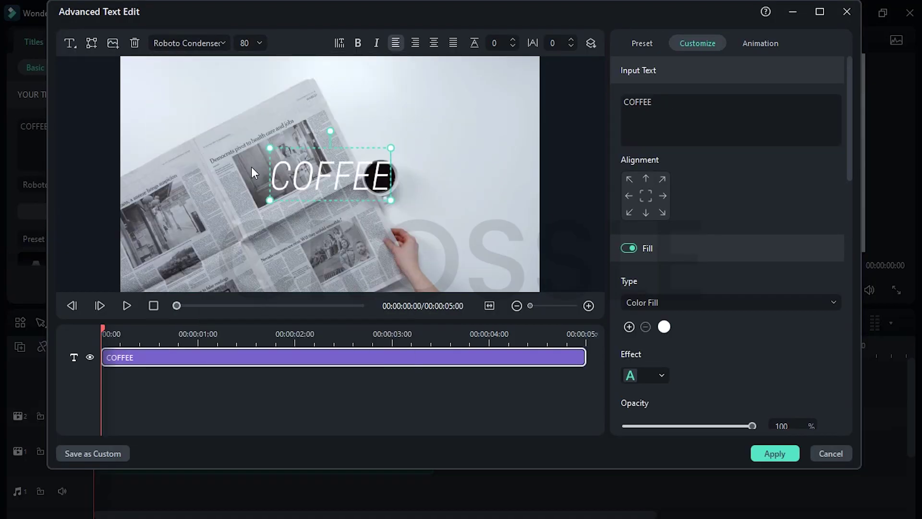
{"action": "left_click", "coordinate": [663, 326]}
{"action": "left_click", "coordinate": [672, 440]}
{"action": "left_click", "coordinate": [258, 43]}
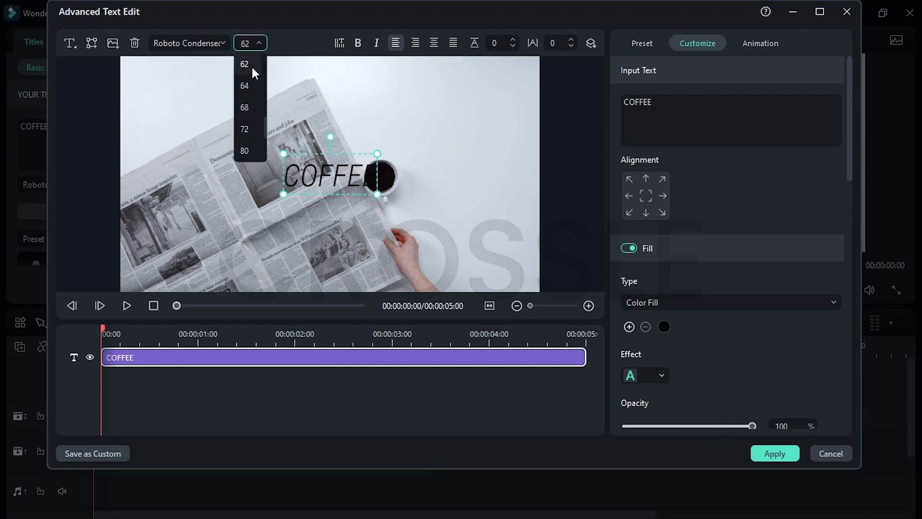
{"action": "left_click", "coordinate": [767, 458]}
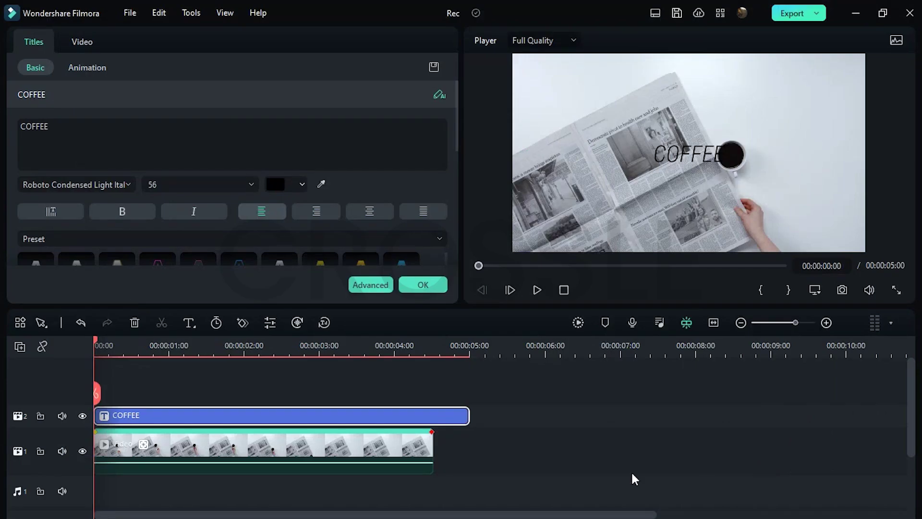
Trim the COFFEE title to end at 2:15 and attach it to the tracked cup.
{"action": "left_click_drag", "start_coordinate": [103, 342], "coordinate": [281, 379]}
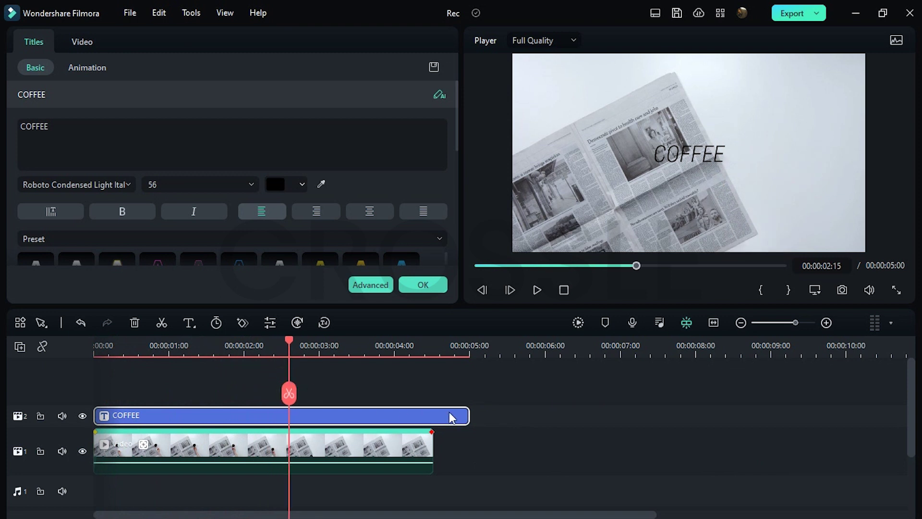
{"action": "left_click_drag", "start_coordinate": [451, 417], "coordinate": [288, 418]}
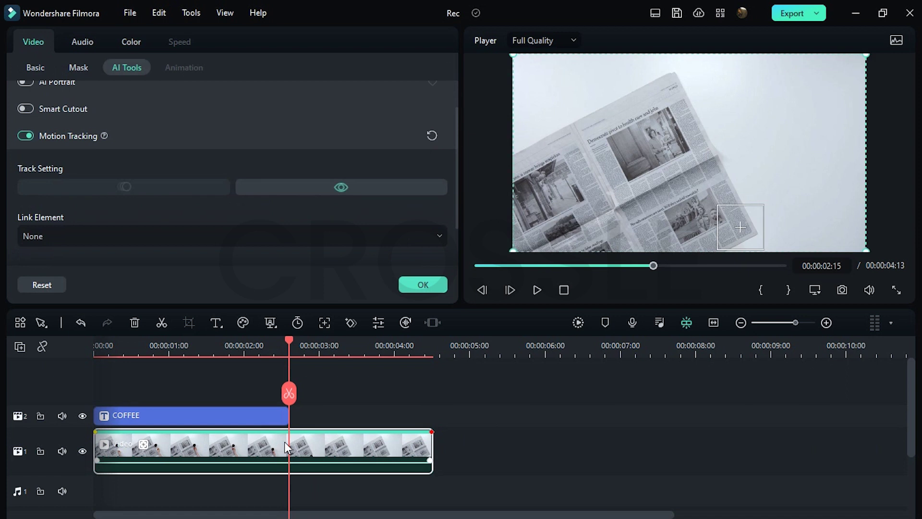
{"action": "left_click", "coordinate": [284, 237]}
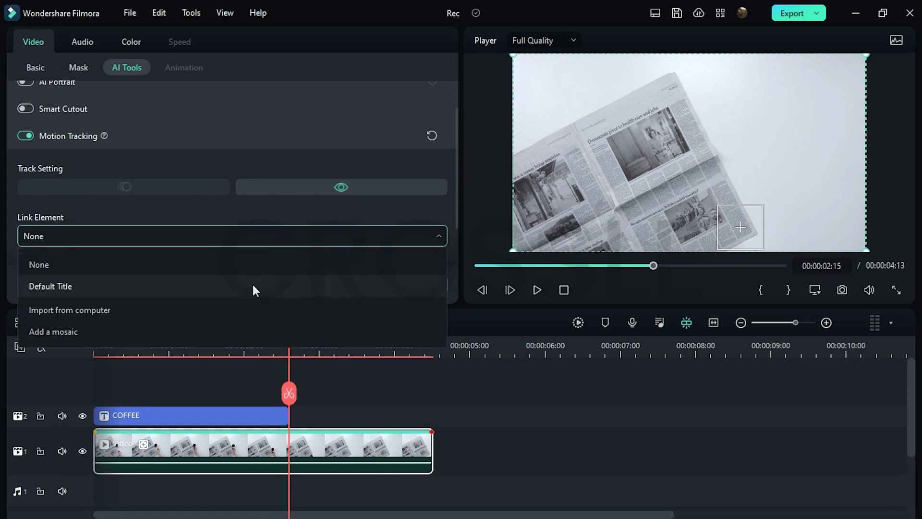
{"action": "left_click", "coordinate": [253, 288]}
Position the COFFEE title beside the coffee cup and play the clip to check it.
{"action": "left_click", "coordinate": [565, 296]}
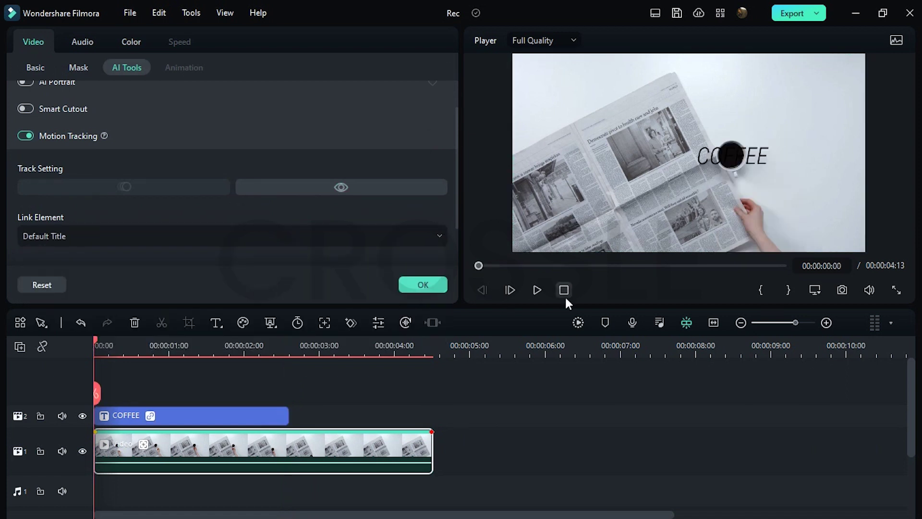
{"action": "left_click", "coordinate": [757, 163]}
{"action": "left_click_drag", "start_coordinate": [758, 163], "coordinate": [822, 149]}
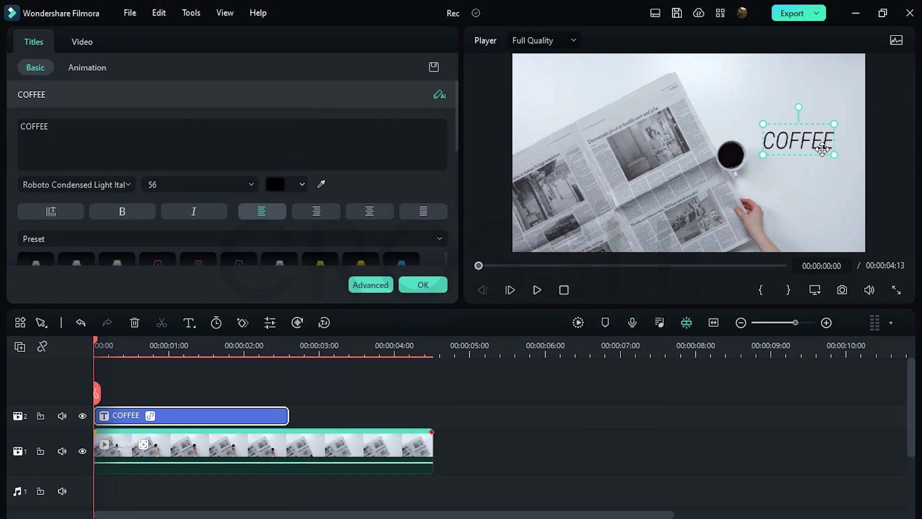
{"action": "left_click", "coordinate": [537, 290]}
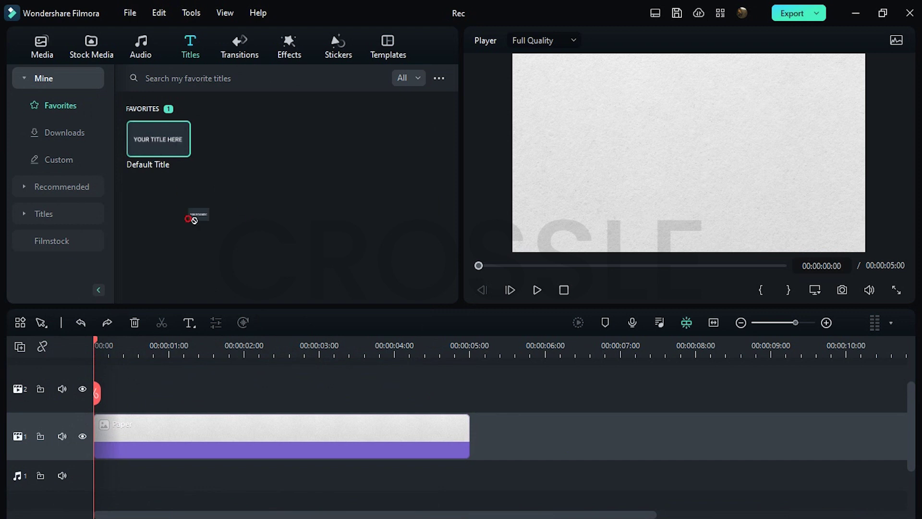
Add a Default Title above the paper background reading 'Typewriter Effect'.
{"action": "left_click_drag", "start_coordinate": [192, 218], "coordinate": [85, 396]}
{"action": "double_click", "coordinate": [134, 398]}
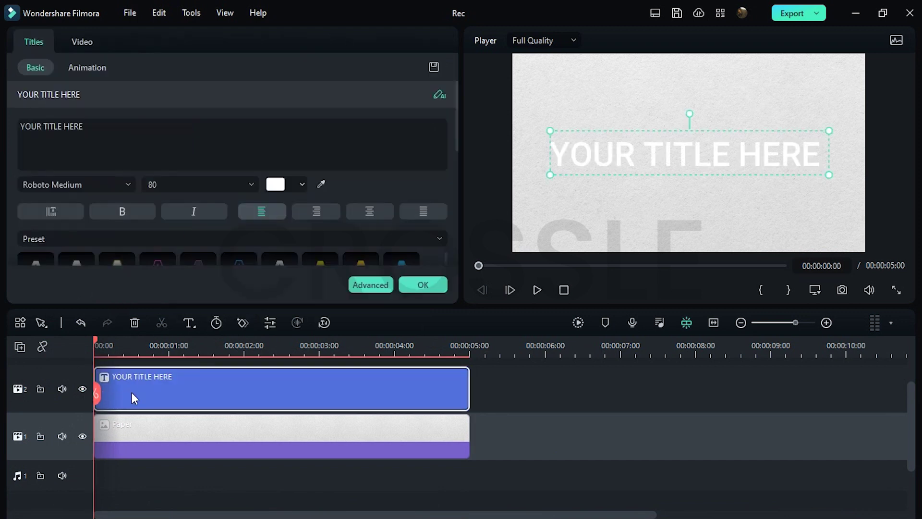
{"action": "left_click", "coordinate": [358, 287]}
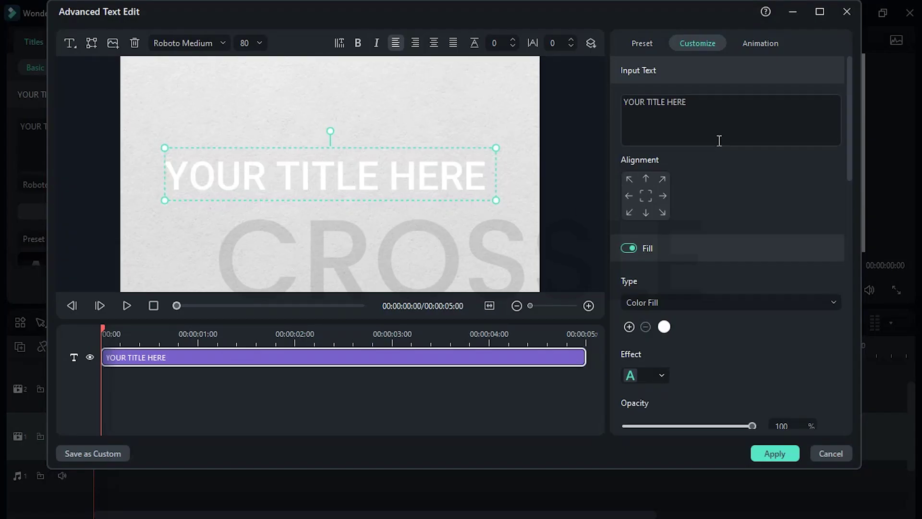
{"action": "left_click", "coordinate": [732, 130]}
{"action": "key", "text": "BackSpace"}
{"action": "key", "text": "BackSpace"}
{"action": "key", "text": "BackSpace"}
{"action": "key", "text": "BackSpace"}
{"action": "key", "text": "BackSpace"}
{"action": "key", "text": "BackSpace"}
{"action": "key", "text": "BackSpace"}
{"action": "key", "text": "BackSpace"}
{"action": "key", "text": "BackSpace"}
{"action": "key", "text": "BackSpace"}
{"action": "key", "text": "BackSpace"}
{"action": "key", "text": "BackSpace"}
{"action": "key", "text": "BackSpace"}
{"action": "key", "text": "BackSpace"}
{"action": "key", "text": "BackSpace"}
{"action": "type", "text": "Ty"}
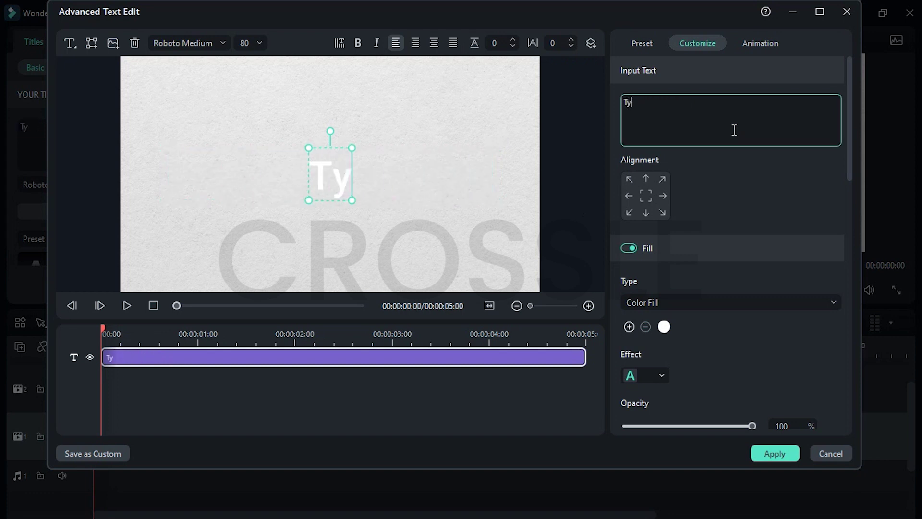
{"action": "type", "text": "pewriter E"}
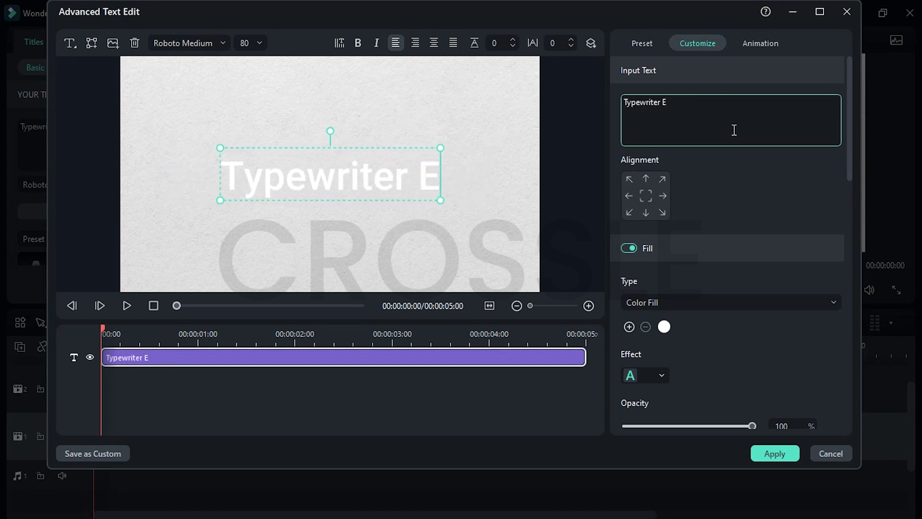
{"action": "type", "text": "ffect"}
Style the title in black JMHTypewriter-Regular, size 44, with letter spacing 2.
{"action": "left_click", "coordinate": [178, 43]}
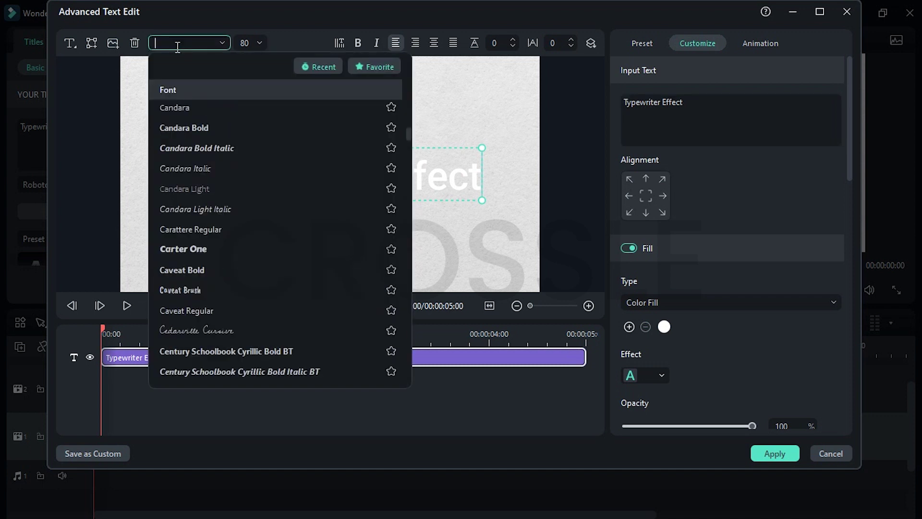
{"action": "type", "text": "jmh"}
{"action": "left_click", "coordinate": [200, 106]}
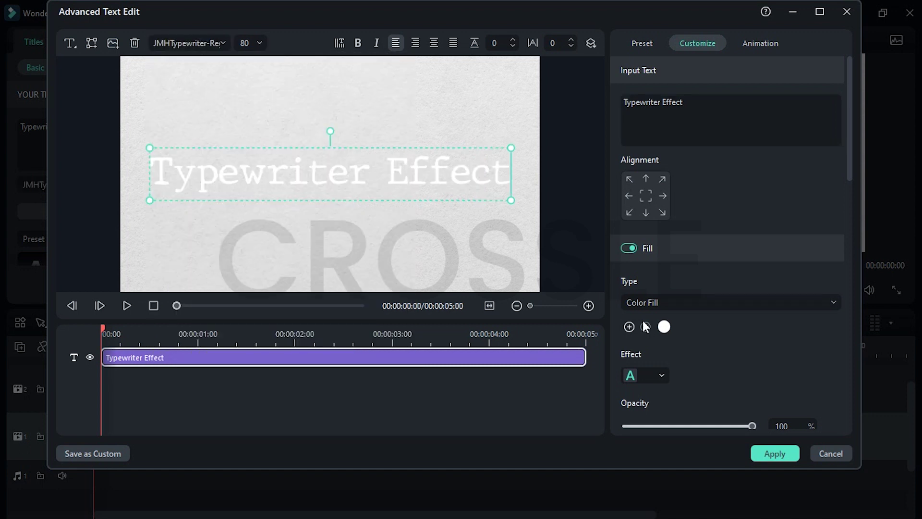
{"action": "left_click", "coordinate": [664, 327]}
{"action": "left_click", "coordinate": [681, 413]}
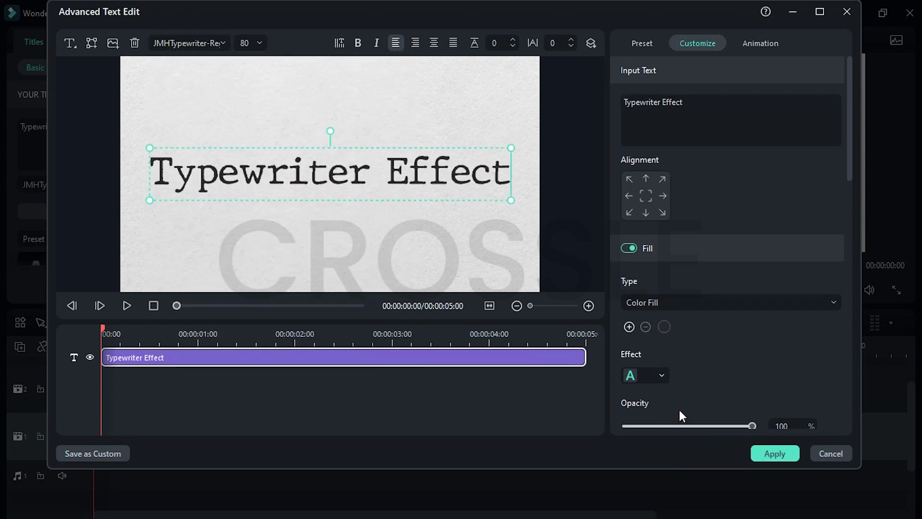
{"action": "left_click", "coordinate": [262, 45]}
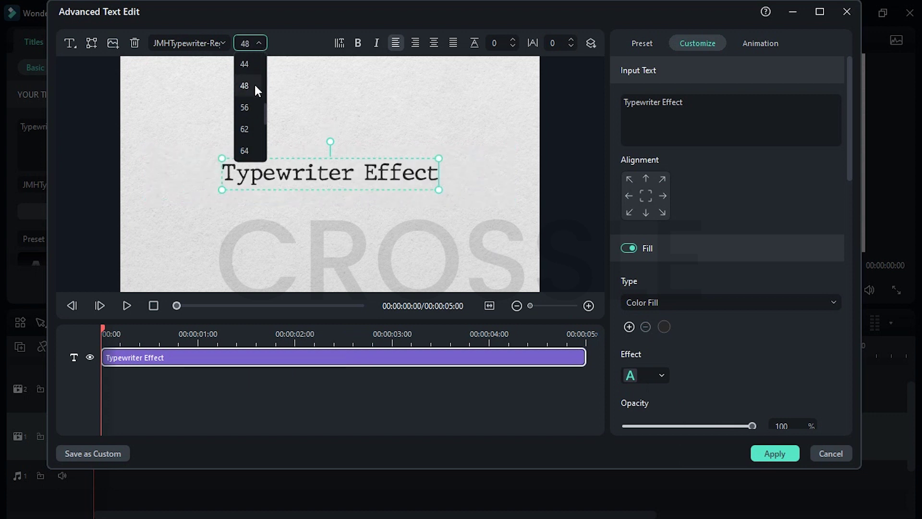
{"action": "left_click", "coordinate": [256, 87]}
{"action": "left_click", "coordinate": [571, 40]}
{"action": "left_click", "coordinate": [572, 39]}
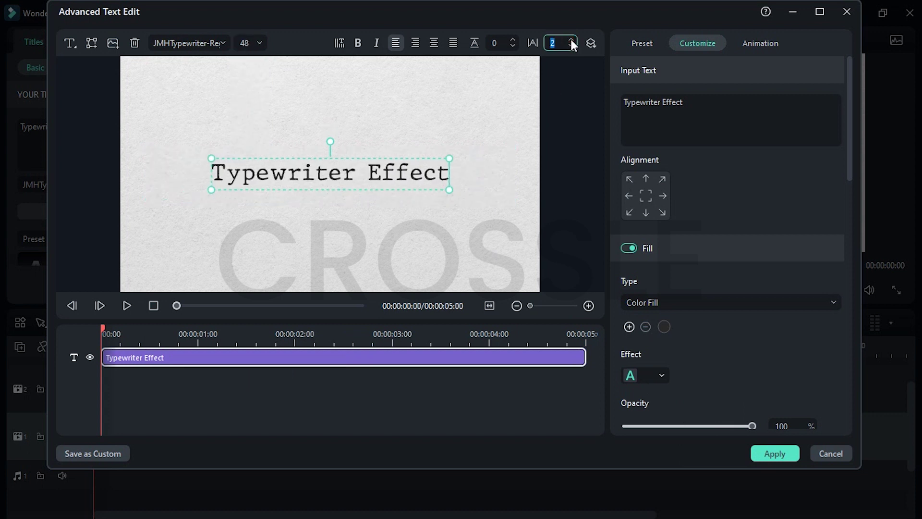
{"action": "left_click", "coordinate": [260, 64]}
Give the title the Type Writer animation typing until 00:00:01:10, with no exit animation, and apply it.
{"action": "left_click", "coordinate": [760, 44]}
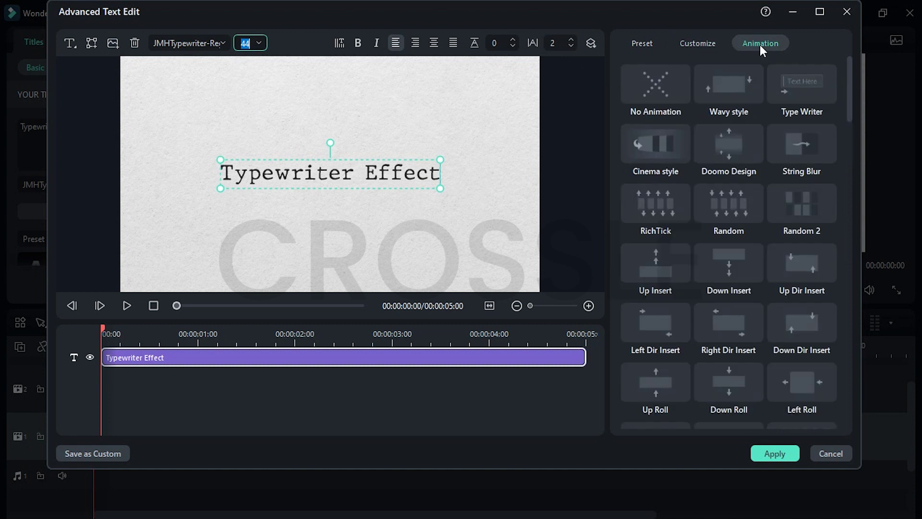
{"action": "left_click", "coordinate": [785, 88]}
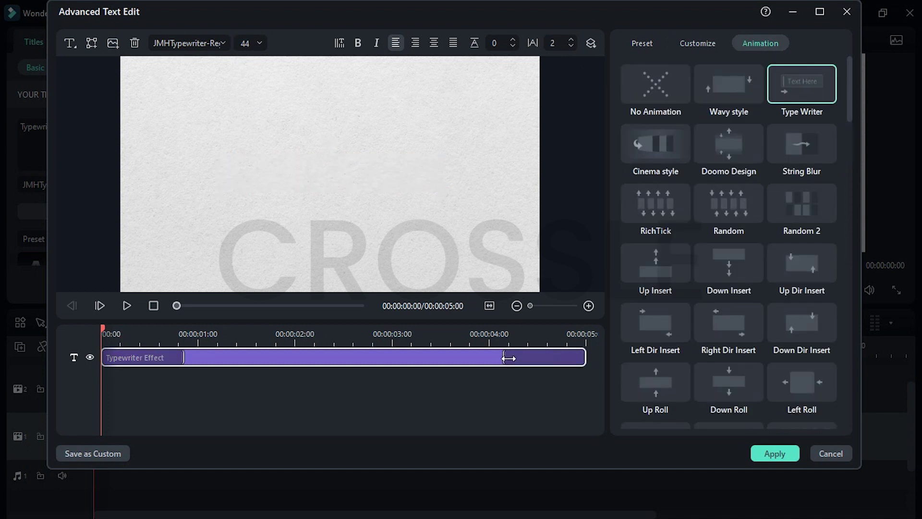
{"action": "left_click_drag", "start_coordinate": [505, 357], "coordinate": [604, 375]}
{"action": "left_click_drag", "start_coordinate": [190, 354], "coordinate": [242, 362]}
{"action": "left_click", "coordinate": [238, 341]}
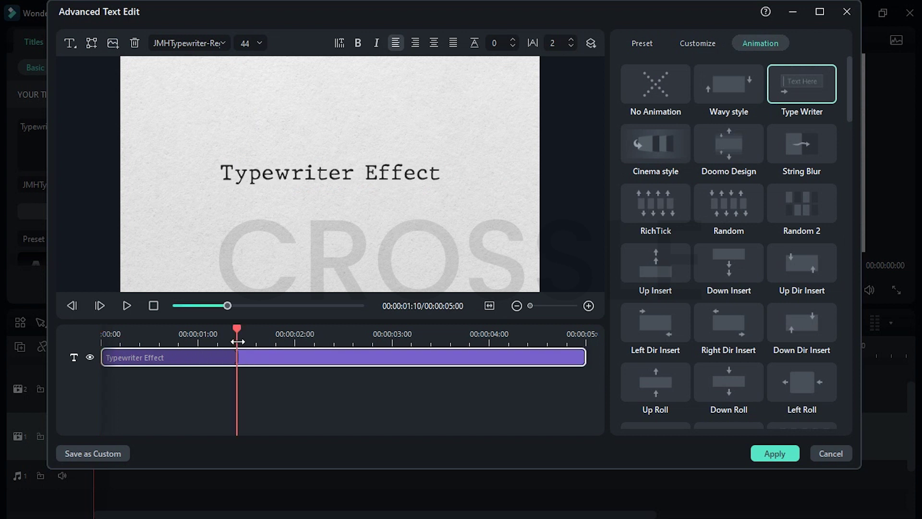
{"action": "left_click", "coordinate": [770, 452]}
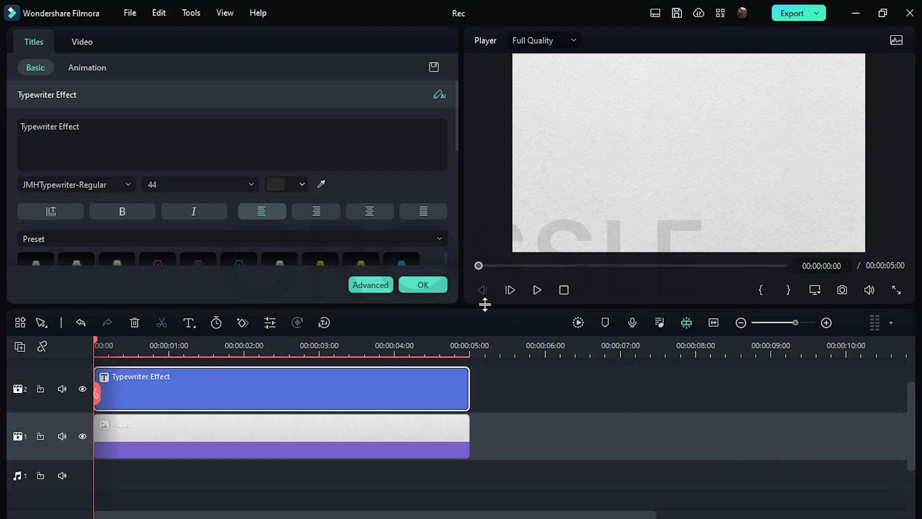
Close the title settings and search the sound effects library for 'typewriter'.
{"action": "left_click", "coordinate": [444, 286]}
{"action": "left_click", "coordinate": [154, 48]}
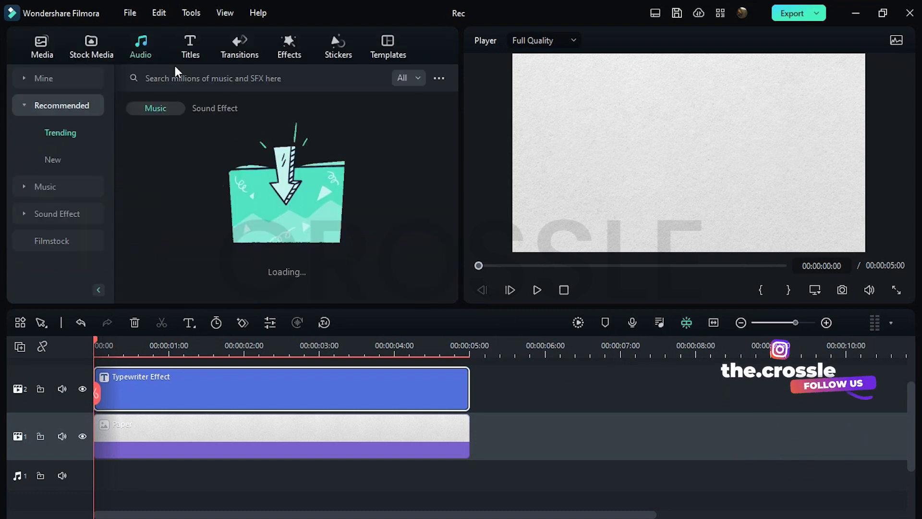
{"action": "left_click", "coordinate": [208, 110]}
{"action": "left_click", "coordinate": [207, 79]}
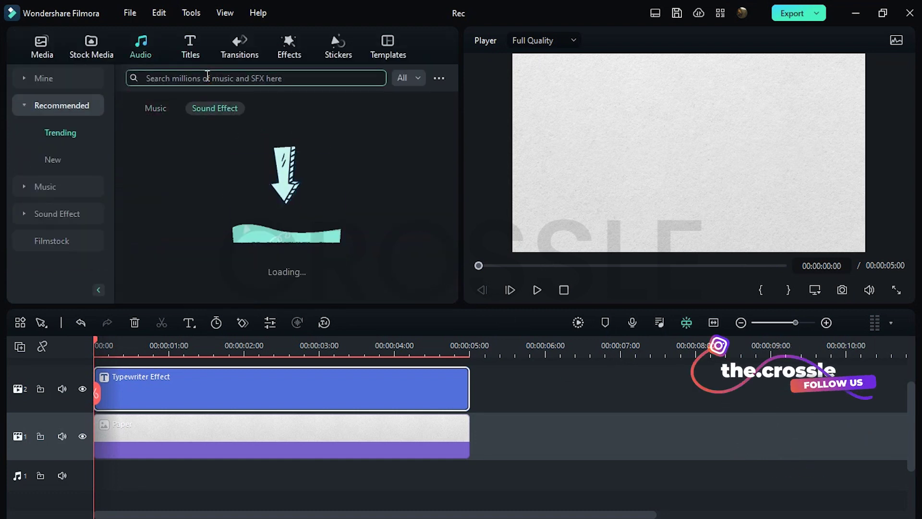
{"action": "type", "text": "typewriter"}
{"action": "key", "text": "Return"}
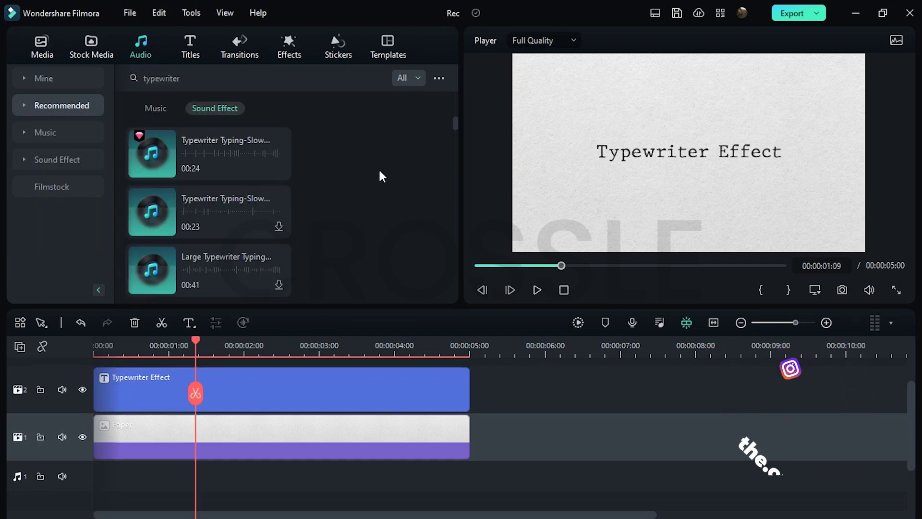
Add Computer Keyboard Typing to the audio track, trim its end to the playhead, and play it.
{"action": "scroll", "coordinate": [381, 176], "scroll_direction": "down", "scroll_amount": 10}
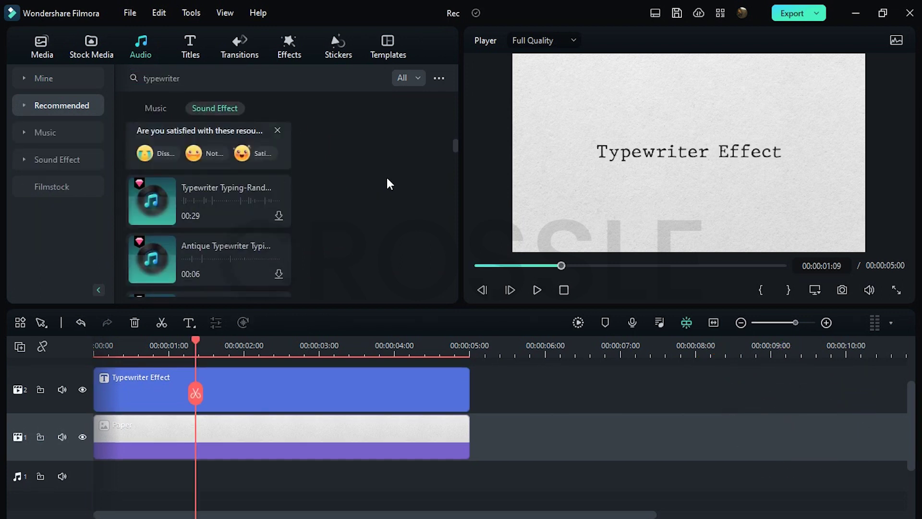
{"action": "scroll", "coordinate": [387, 180], "scroll_direction": "down", "scroll_amount": 3}
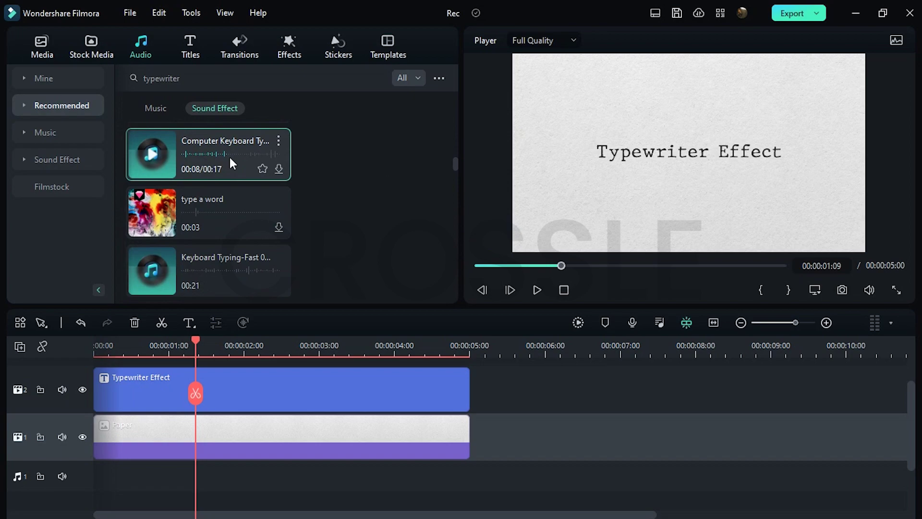
{"action": "left_click_drag", "start_coordinate": [228, 163], "coordinate": [60, 482]}
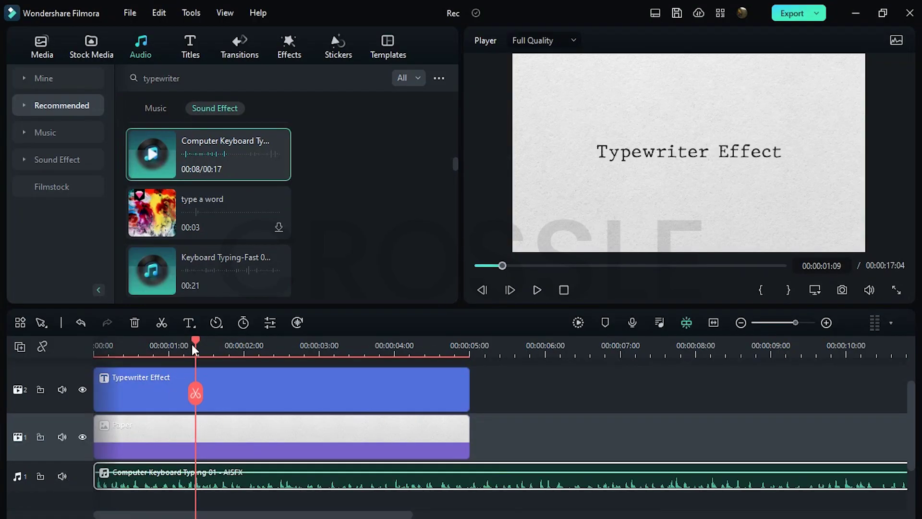
{"action": "right_click", "coordinate": [220, 477]}
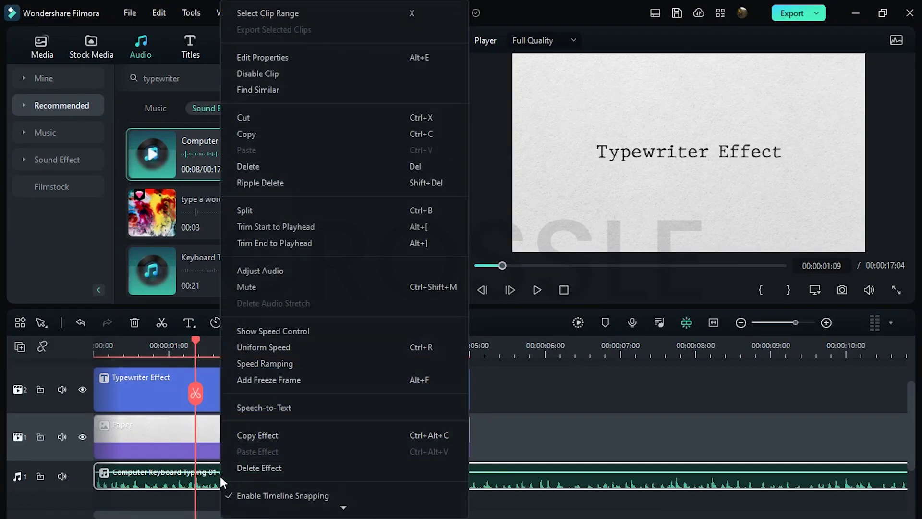
{"action": "left_click", "coordinate": [280, 244]}
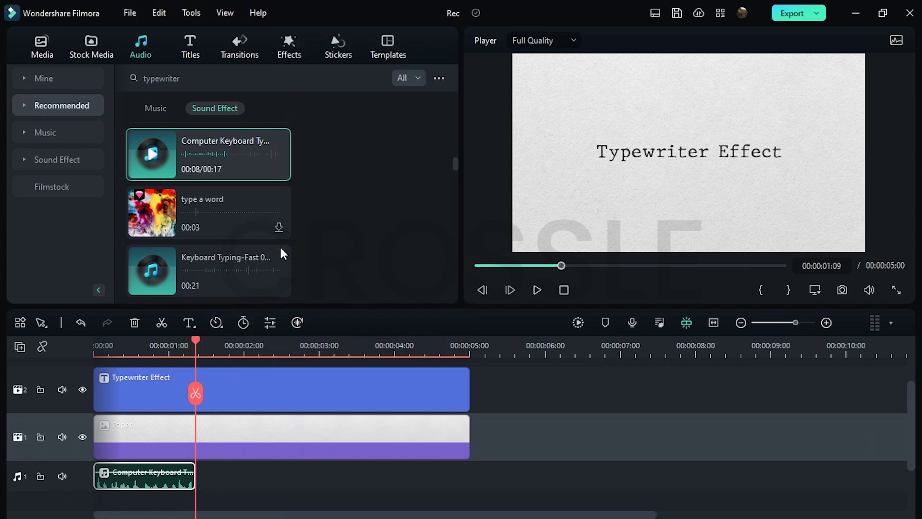
{"action": "left_click", "coordinate": [561, 295]}
{"action": "left_click", "coordinate": [537, 290]}
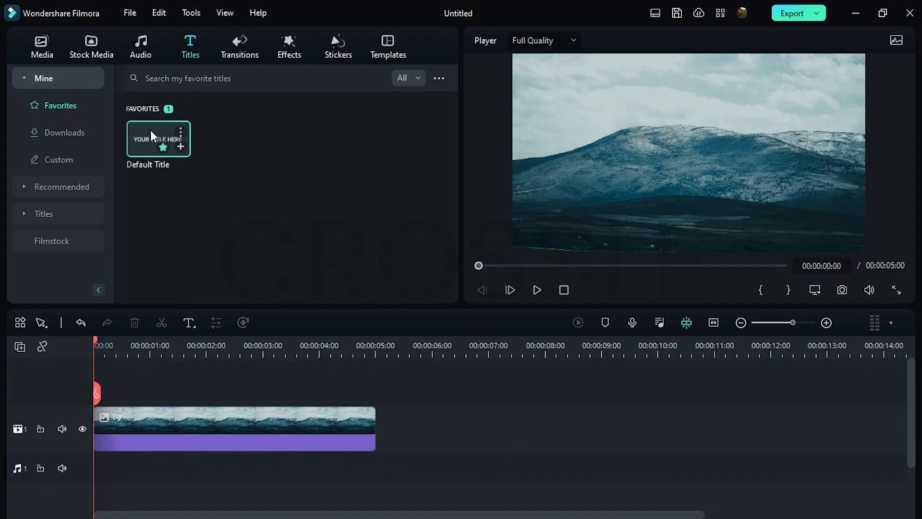
Add a default title over the mountain clip and replace its text with EPIC.
{"action": "left_click_drag", "start_coordinate": [157, 139], "coordinate": [102, 405]}
{"action": "double_click", "coordinate": [142, 416]}
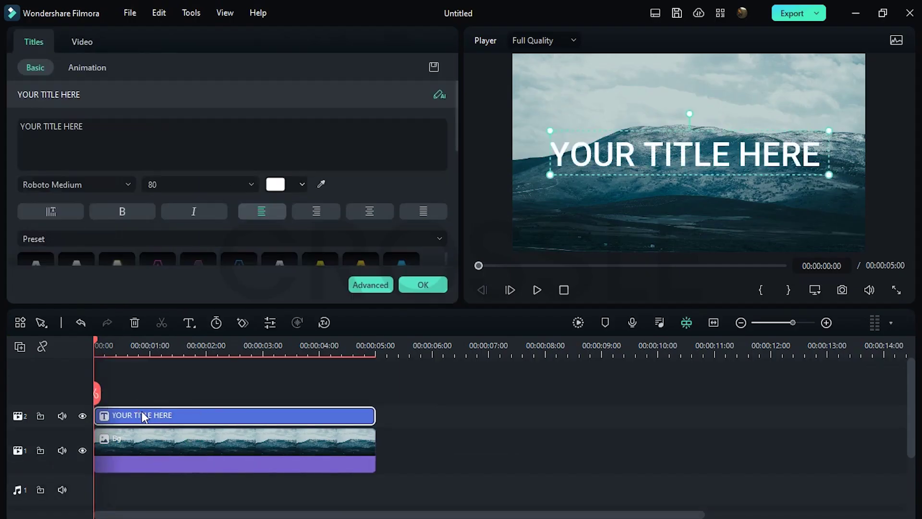
{"action": "left_click", "coordinate": [368, 285]}
{"action": "left_click", "coordinate": [745, 135]}
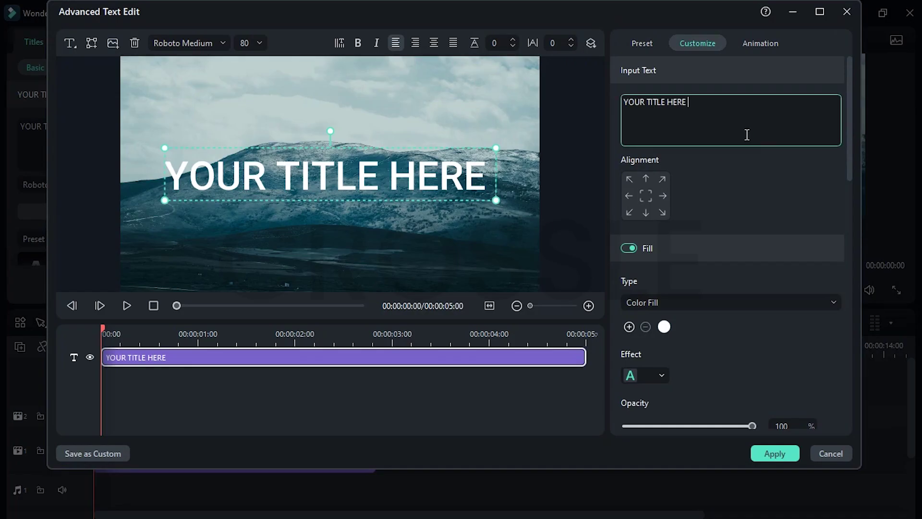
{"action": "key", "text": "BackSpace"}
{"action": "key", "text": "BackSpace"}
{"action": "key", "text": "BackSpace"}
{"action": "key", "text": "BackSpace"}
{"action": "key", "text": "BackSpace"}
{"action": "key", "text": "BackSpace"}
{"action": "key", "text": "BackSpace"}
{"action": "key", "text": "BackSpace"}
{"action": "key", "text": "BackSpace"}
{"action": "key", "text": "BackSpace"}
{"action": "key", "text": "BackSpace"}
{"action": "key", "text": "BackSpace"}
{"action": "key", "text": "BackSpace"}
{"action": "key", "text": "BackSpace"}
{"action": "key", "text": "BackSpace"}
{"action": "type", "text": "EPIC"}
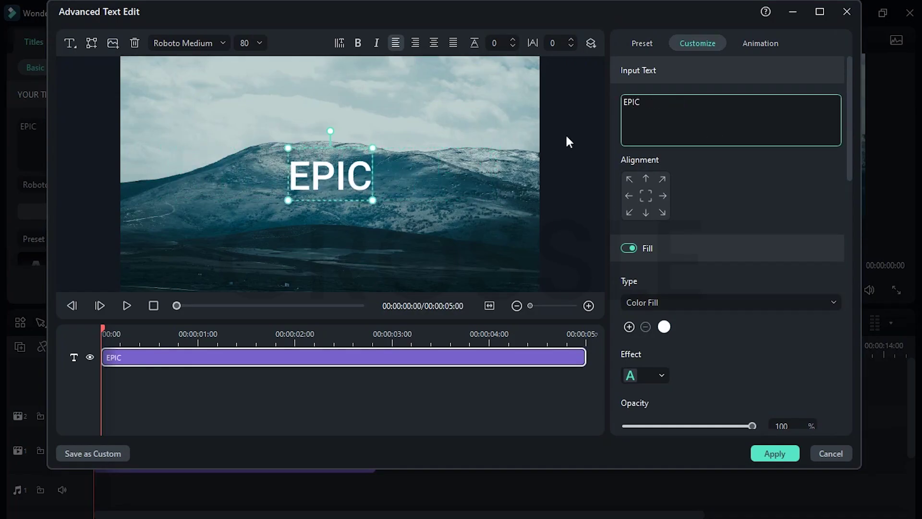
Set EPIC to Palatino Linotype, size 50, with letter spacing 2.
{"action": "left_click", "coordinate": [187, 42]}
{"action": "type", "text": "pala"}
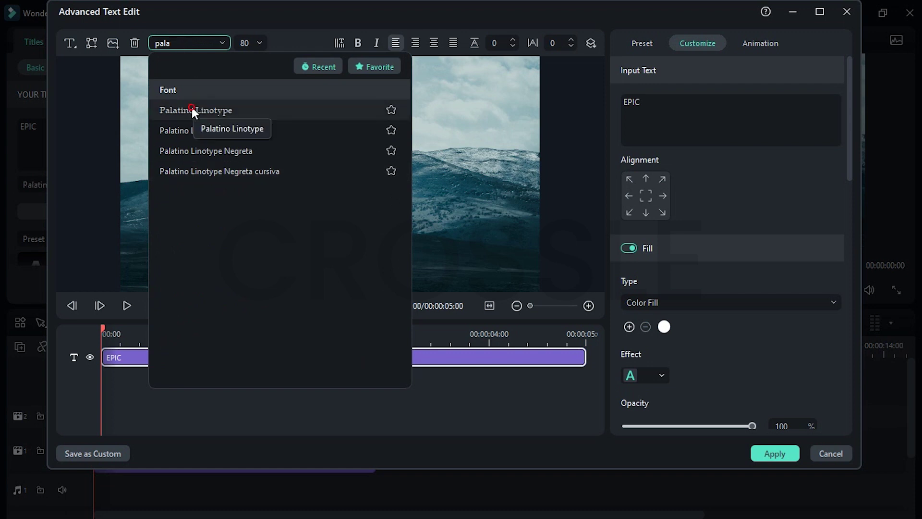
{"action": "left_click", "coordinate": [191, 108]}
{"action": "left_click", "coordinate": [246, 43]}
{"action": "type", "text": "50"}
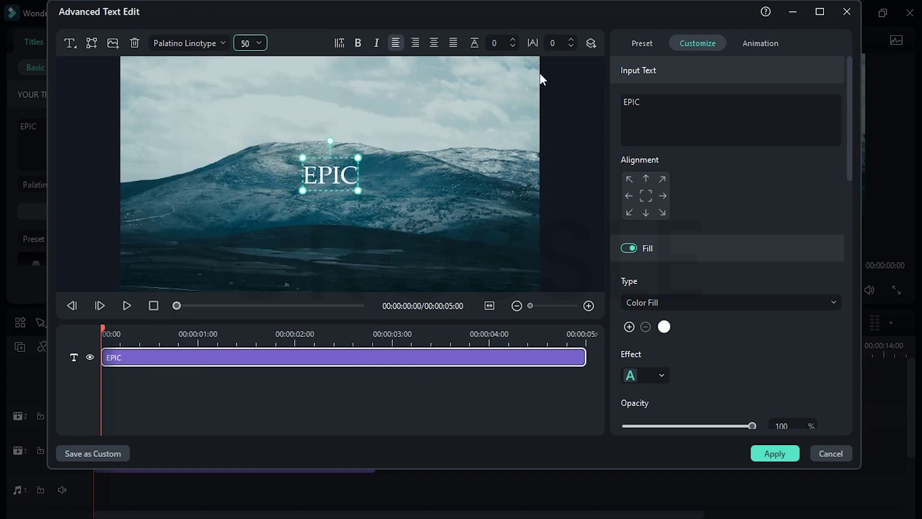
{"action": "left_click", "coordinate": [571, 39]}
{"action": "left_click", "coordinate": [571, 39]}
Animate EPIC with Type Writer, removing the out-animation and lengthening the typing-in.
{"action": "left_click", "coordinate": [743, 44]}
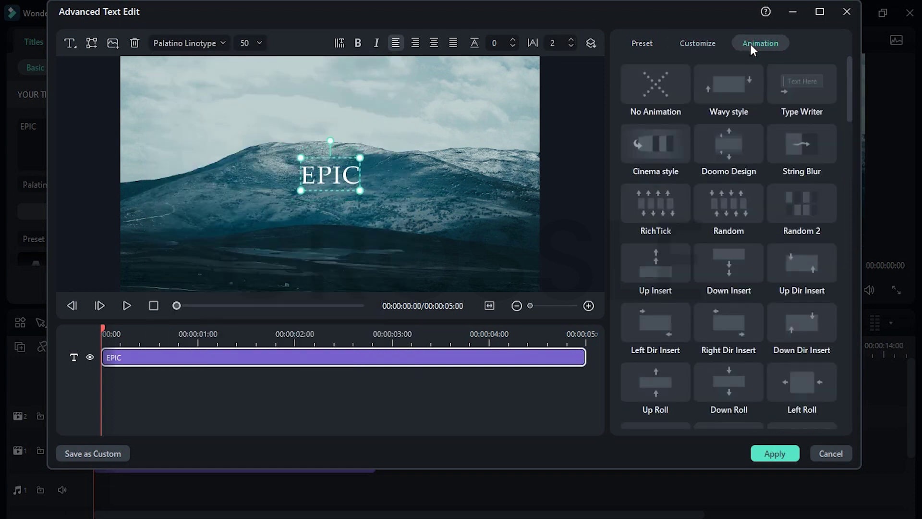
{"action": "left_click", "coordinate": [783, 77]}
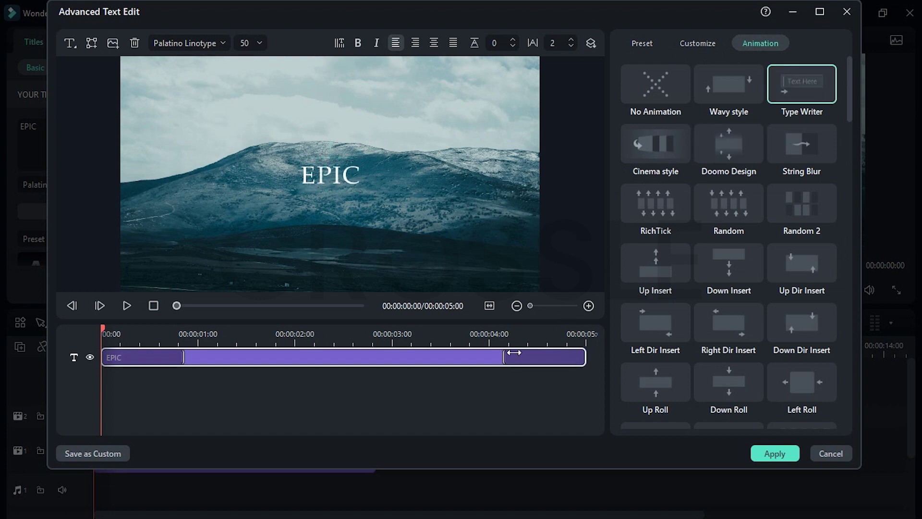
{"action": "left_click_drag", "start_coordinate": [505, 356], "coordinate": [608, 363]}
{"action": "left_click_drag", "start_coordinate": [176, 361], "coordinate": [287, 370]}
{"action": "key", "text": "space"}
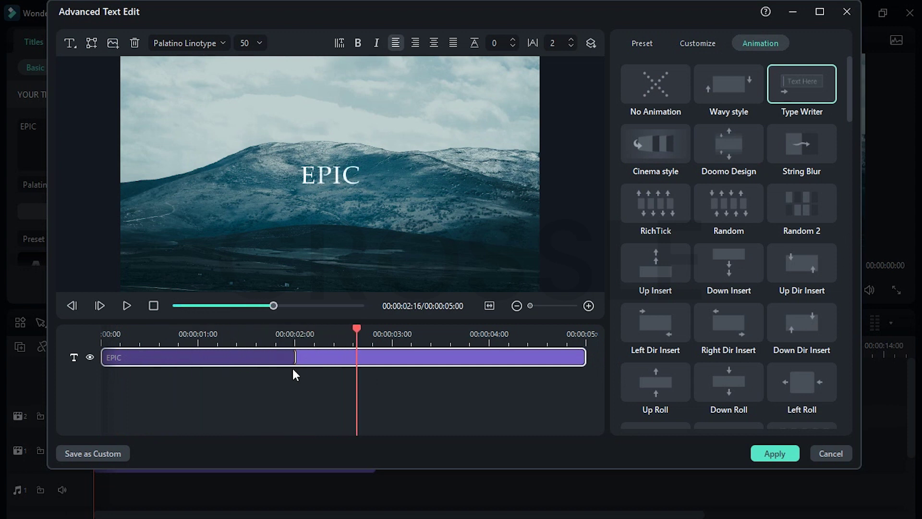
{"action": "left_click", "coordinate": [330, 359]}
{"action": "left_click_drag", "start_coordinate": [331, 359], "coordinate": [335, 359]}
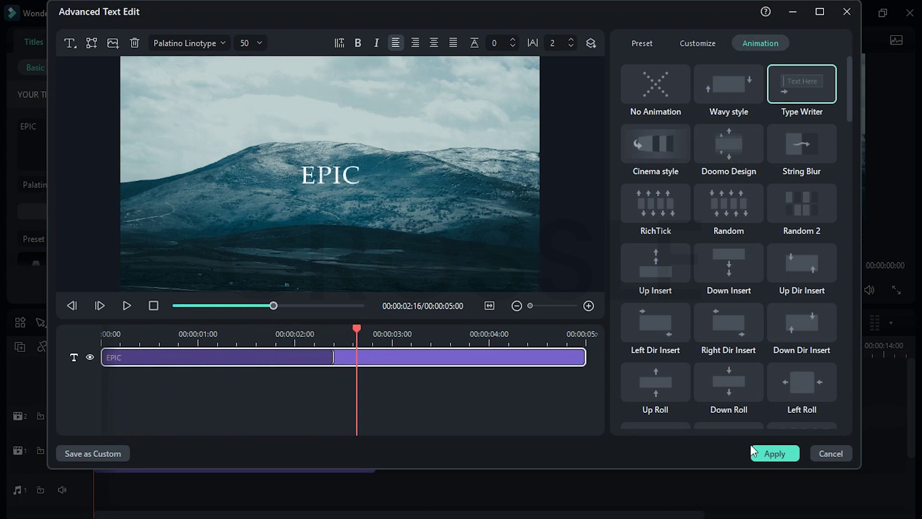
Apply the title edits and add a 'keyboard single' keystroke sound to the audio track.
{"action": "left_click", "coordinate": [753, 451]}
{"action": "left_click", "coordinate": [429, 284]}
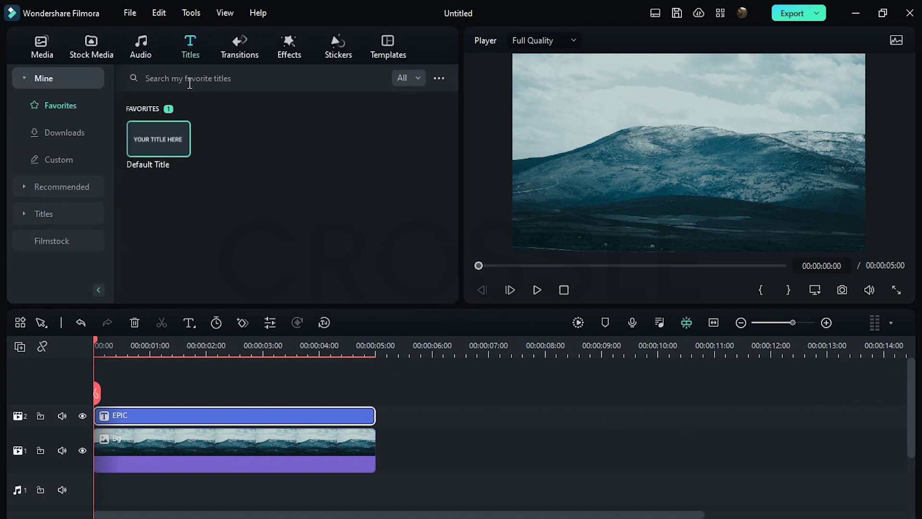
{"action": "left_click", "coordinate": [141, 48]}
{"action": "left_click", "coordinate": [167, 77]}
{"action": "type", "text": "keyboard single"}
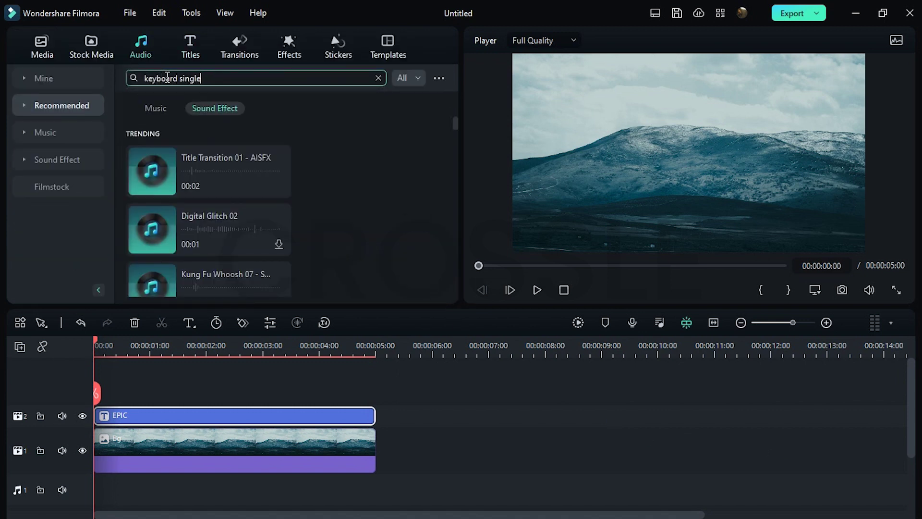
{"action": "key", "text": "Return"}
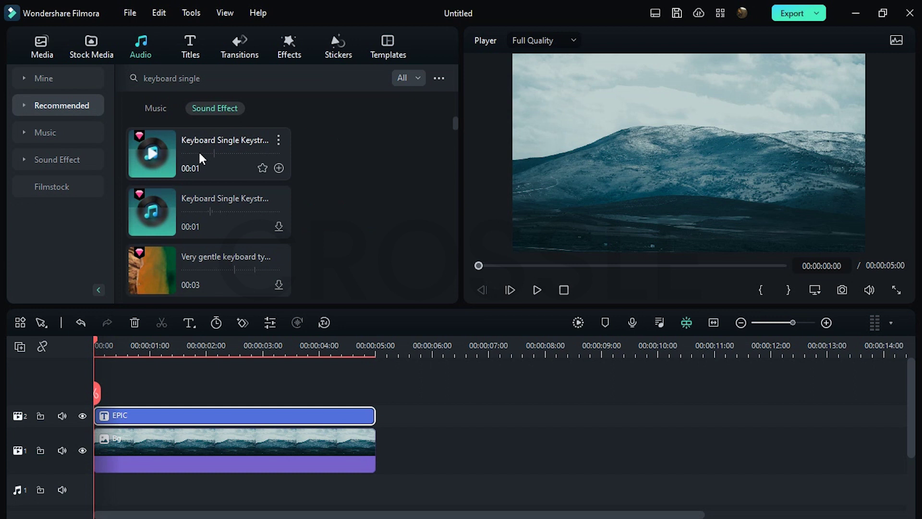
{"action": "left_click_drag", "start_coordinate": [200, 157], "coordinate": [103, 482]}
Trim the keystroke's silent start, move it to the timeline start, and play it.
{"action": "left_click", "coordinate": [826, 322]}
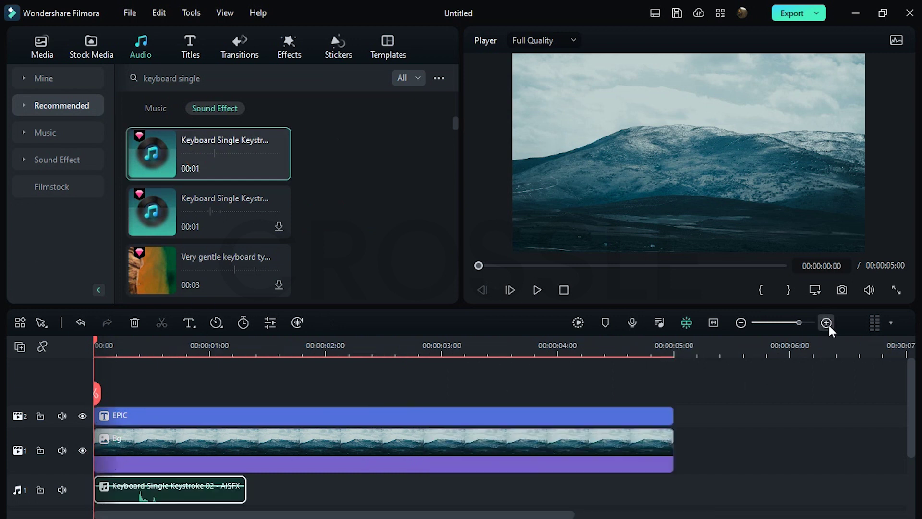
{"action": "left_click", "coordinate": [826, 322]}
{"action": "scroll", "coordinate": [751, 384], "scroll_direction": "down", "scroll_amount": 1}
{"action": "key", "text": "space"}
{"action": "key", "text": "alt+bracketleft"}
{"action": "left_click_drag", "start_coordinate": [189, 453], "coordinate": [125, 454]}
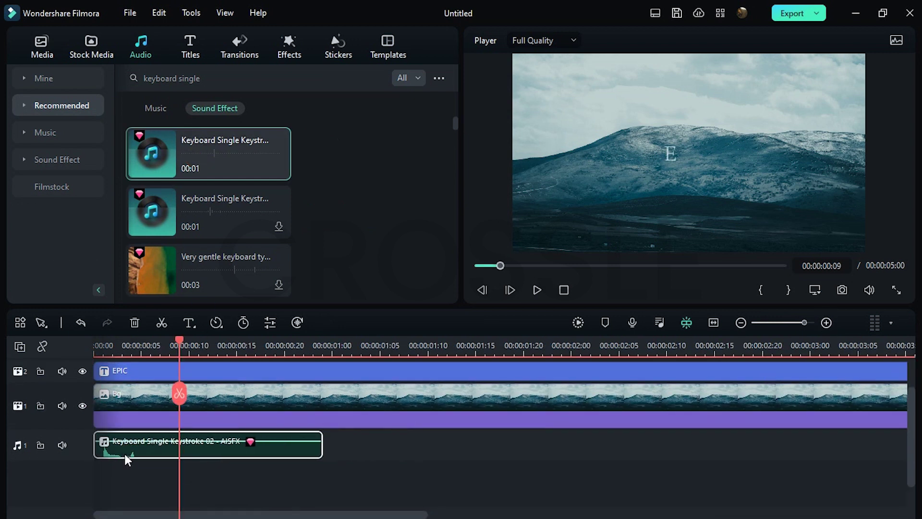
{"action": "key", "text": "Home"}
{"action": "key", "text": "space"}
{"action": "key", "text": "space"}
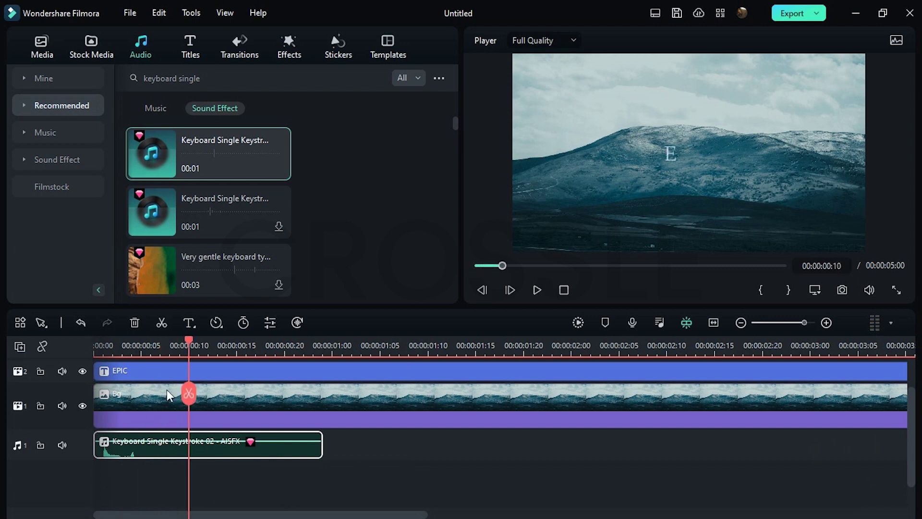
Copy the keystroke to where the second, third and final letters of EPIC appear.
{"action": "left_click_drag", "start_coordinate": [189, 338], "coordinate": [245, 354]}
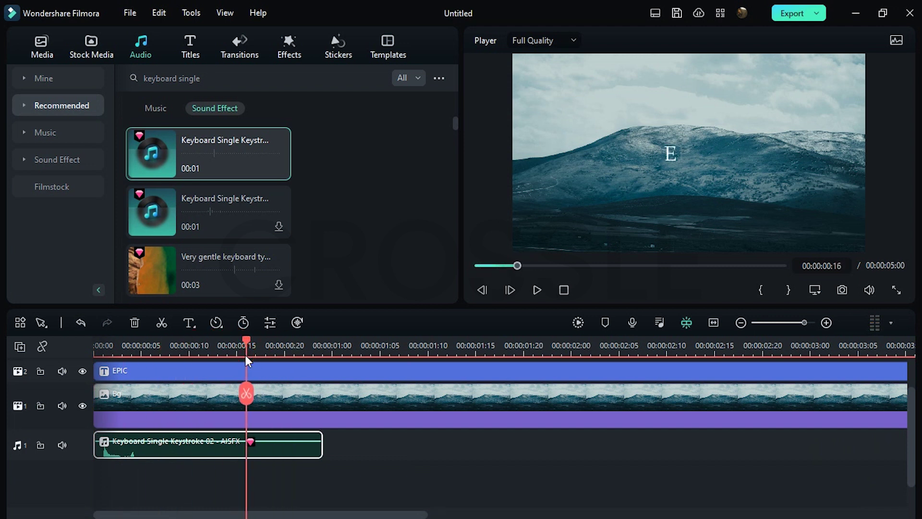
{"action": "left_click_drag", "start_coordinate": [140, 456], "coordinate": [290, 432]}
{"action": "left_click_drag", "start_coordinate": [474, 349], "coordinate": [405, 358]}
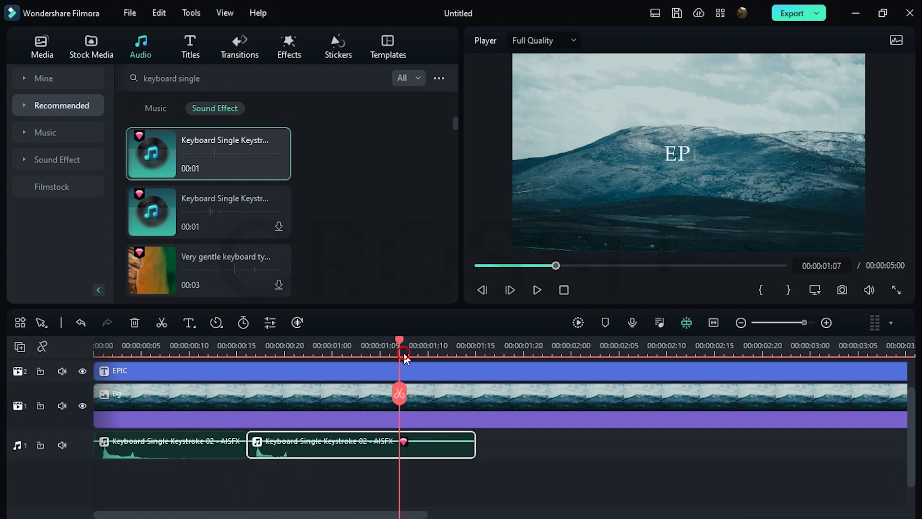
{"action": "left_click_drag", "start_coordinate": [299, 455], "coordinate": [451, 460]}
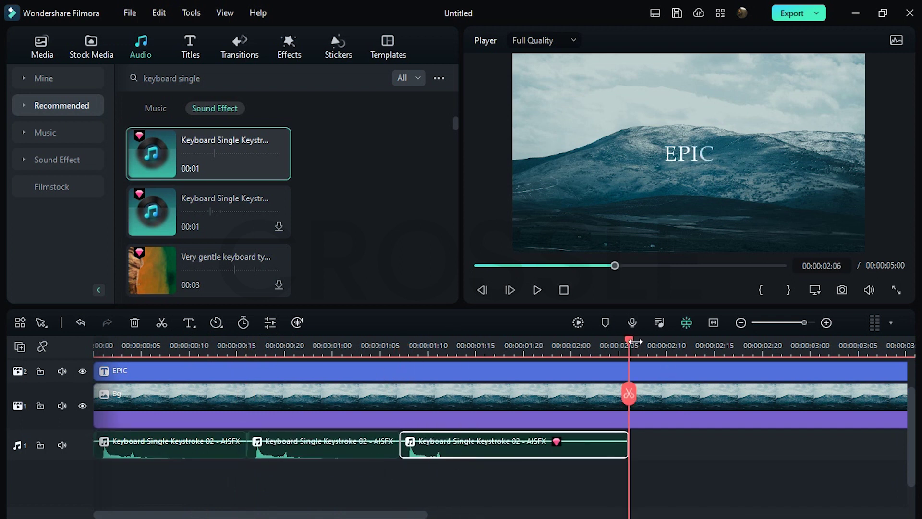
{"action": "left_click_drag", "start_coordinate": [635, 341], "coordinate": [536, 375]}
{"action": "left_click_drag", "start_coordinate": [434, 456], "coordinate": [569, 456]}
Render a preview and play the title with its four keystroke sounds.
{"action": "left_click", "coordinate": [577, 326]}
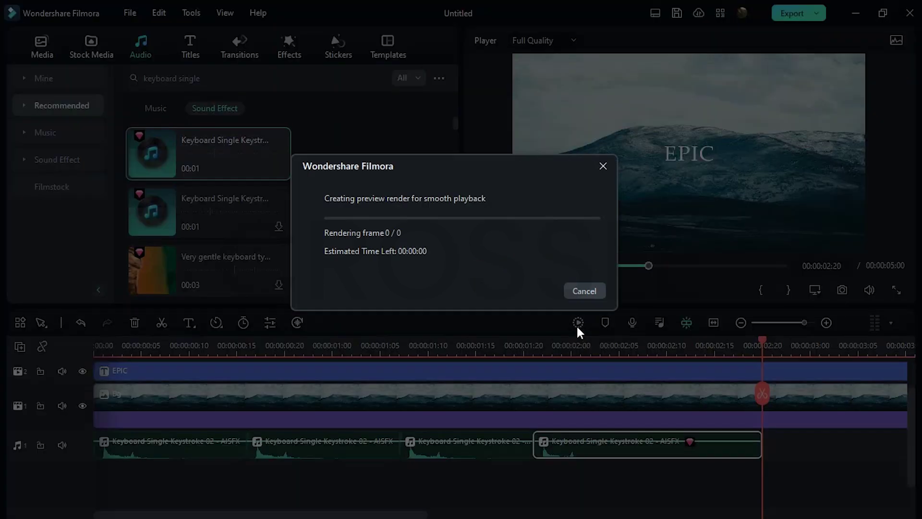
{"action": "left_click", "coordinate": [564, 290]}
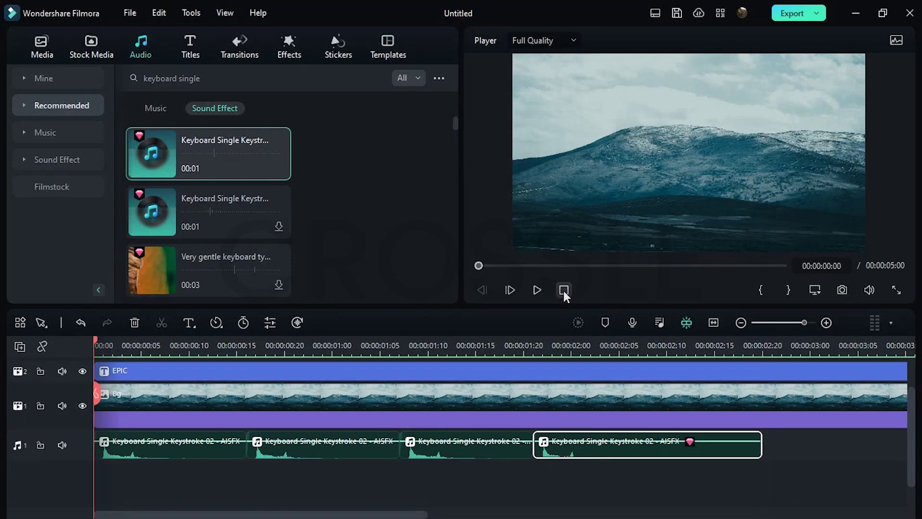
{"action": "key", "text": "space"}
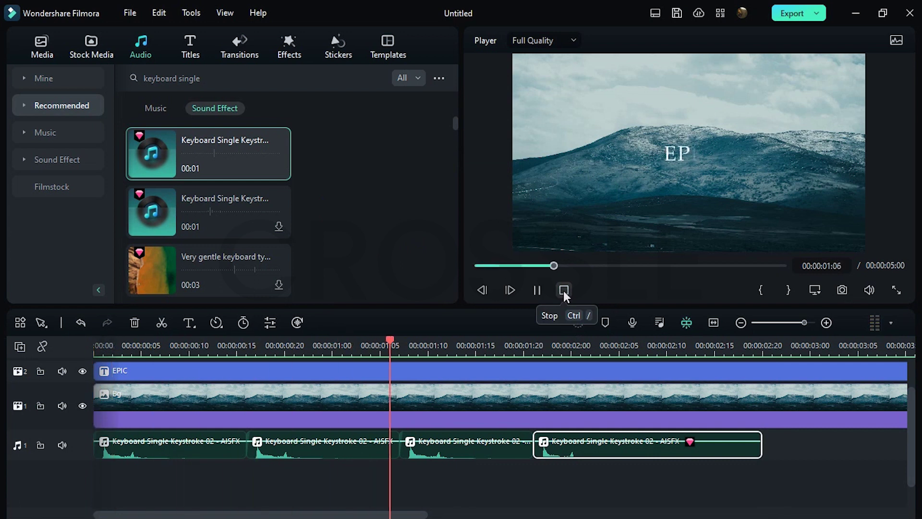
{"action": "key", "text": "space"}
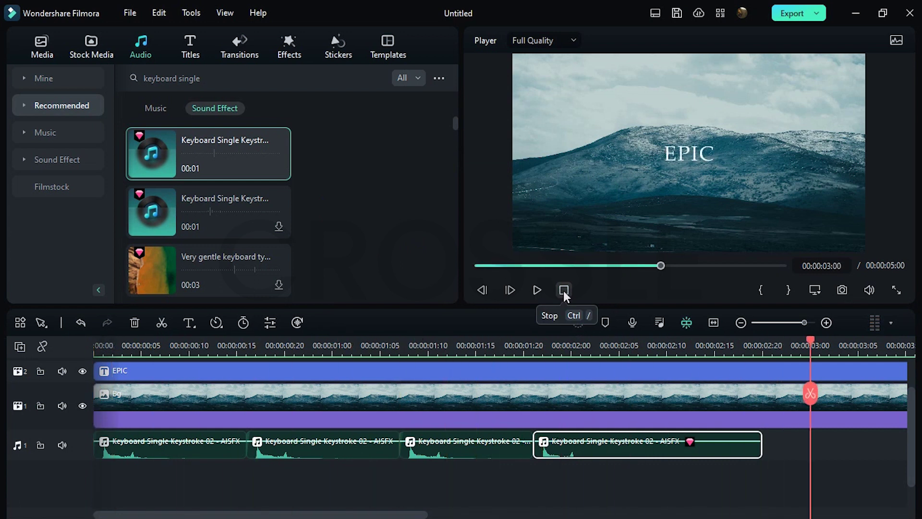
Search overlays for 'cinema' and place Cinema 21:9 on a new track above the EPIC title.
{"action": "left_click", "coordinate": [741, 322]}
{"action": "scroll", "coordinate": [562, 447], "scroll_direction": "up", "scroll_amount": 1}
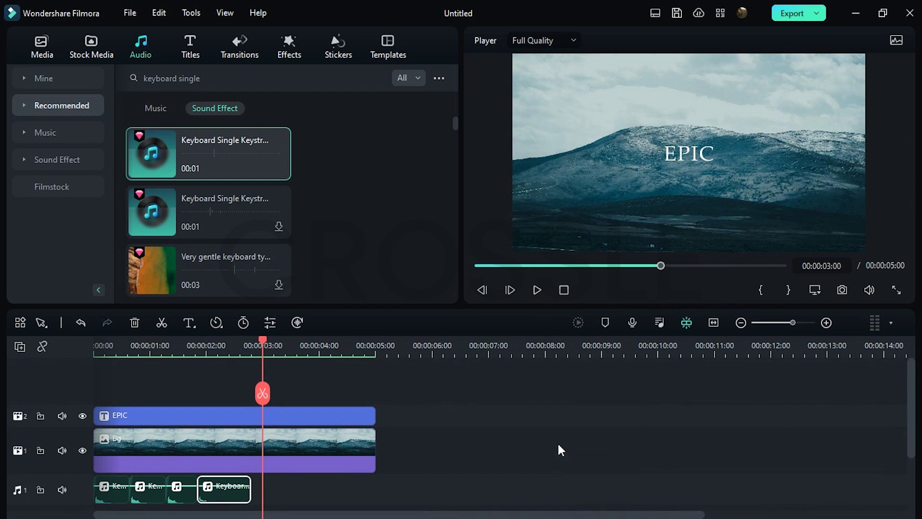
{"action": "left_click", "coordinate": [289, 48]}
{"action": "left_click", "coordinate": [57, 241]}
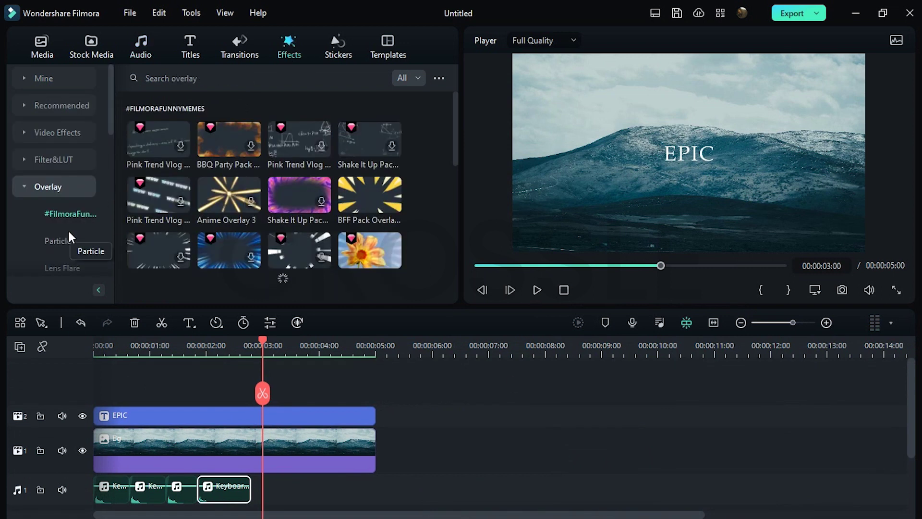
{"action": "left_click", "coordinate": [181, 78]}
{"action": "type", "text": "cinema"}
{"action": "key", "text": "Return"}
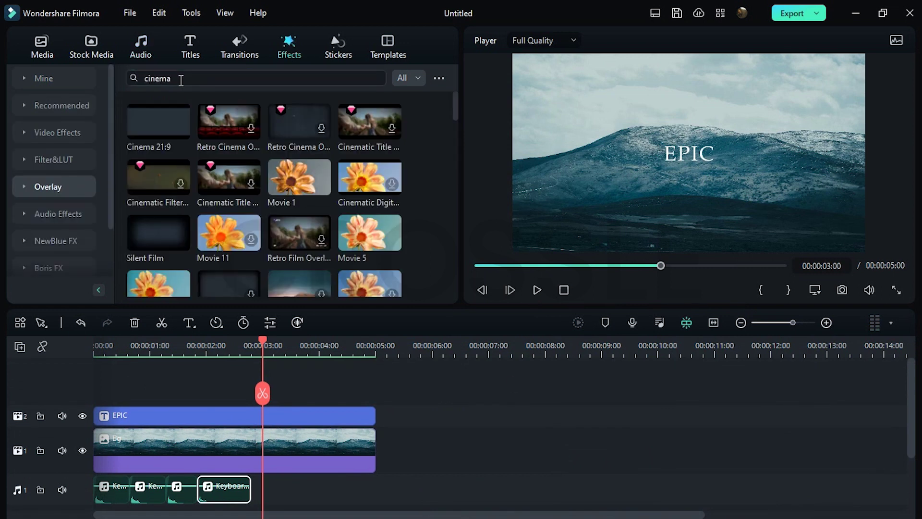
{"action": "left_click_drag", "start_coordinate": [100, 354], "coordinate": [144, 403]}
{"action": "double_click", "coordinate": [237, 427]}
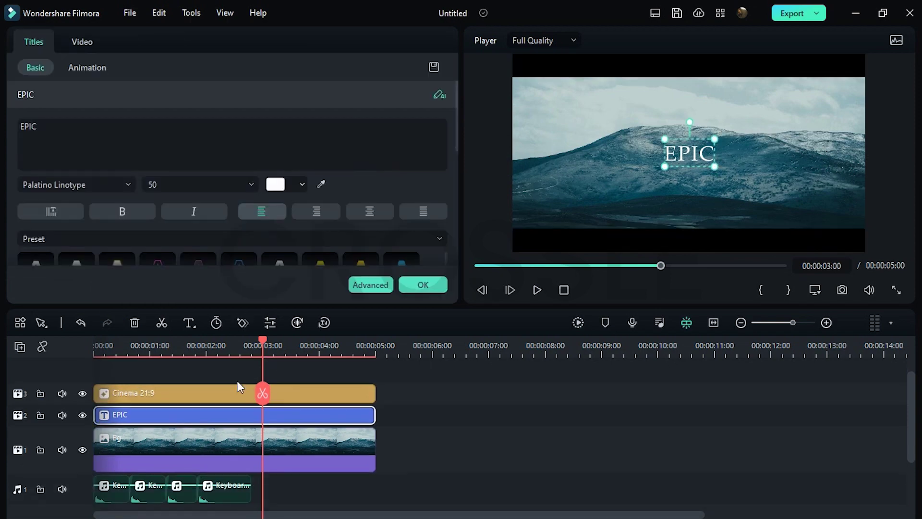